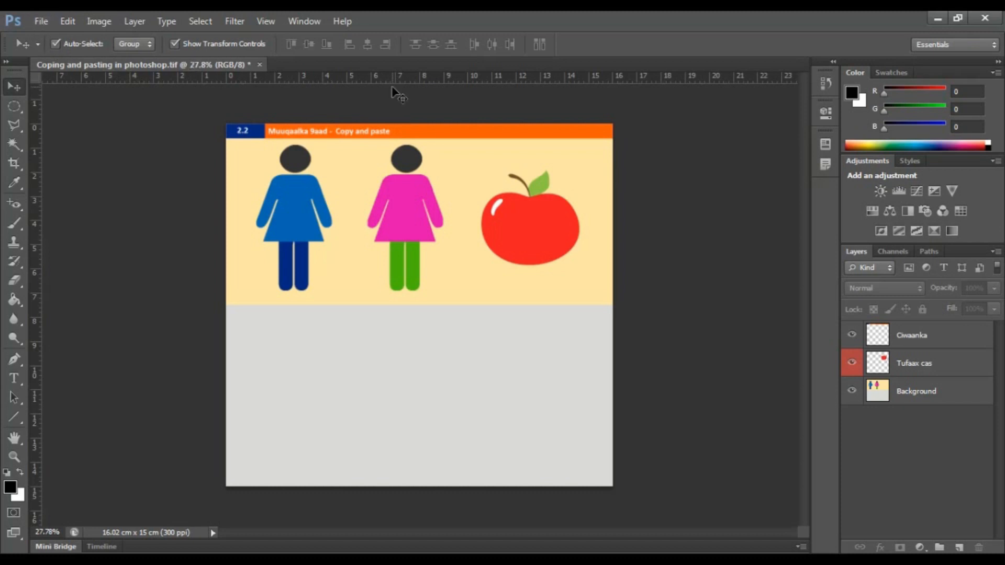
Open the "Coping and pasting in photoshop" file from the Photoshop Tutorial practice folder "2.2 Copy and Past" on the Desktop.
key("ctrl+o")
left_click(317, 181)
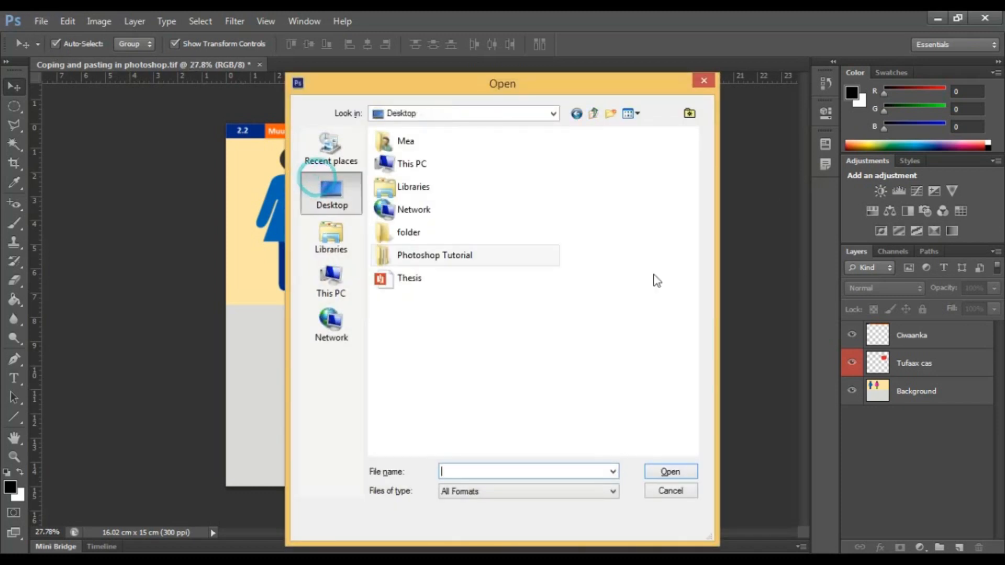
double_click(405, 258)
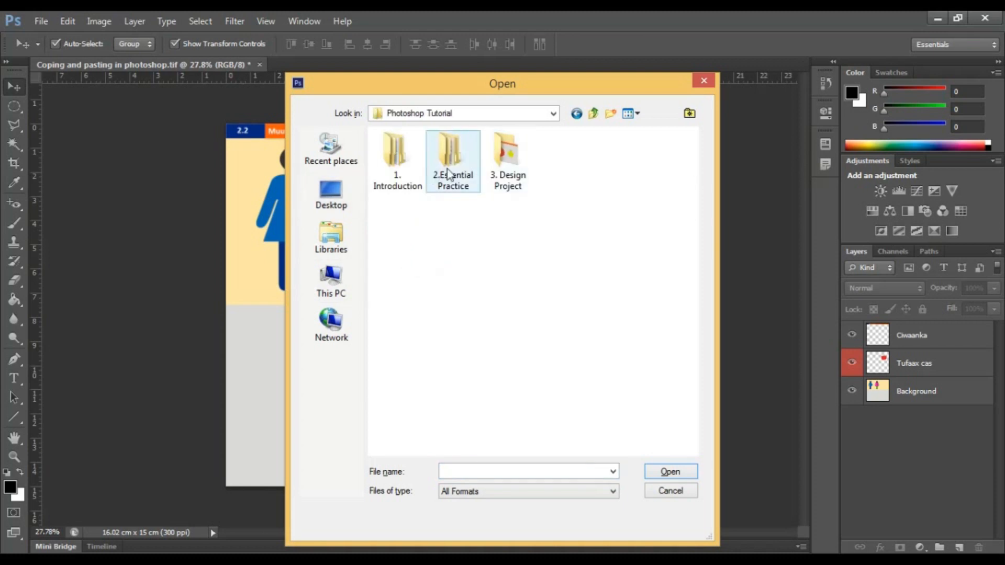
double_click(453, 170)
double_click(433, 165)
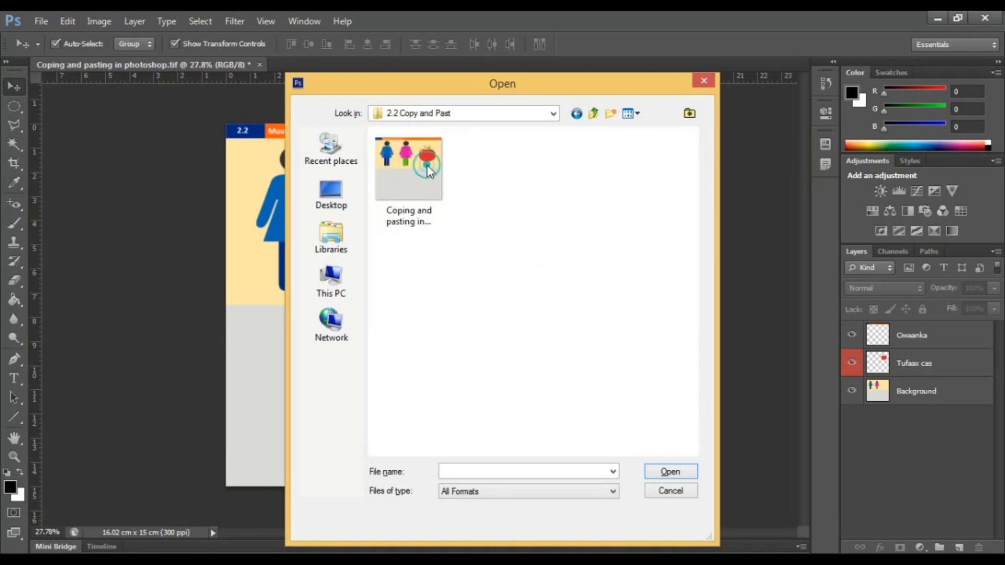
left_click(422, 166)
left_click(658, 471)
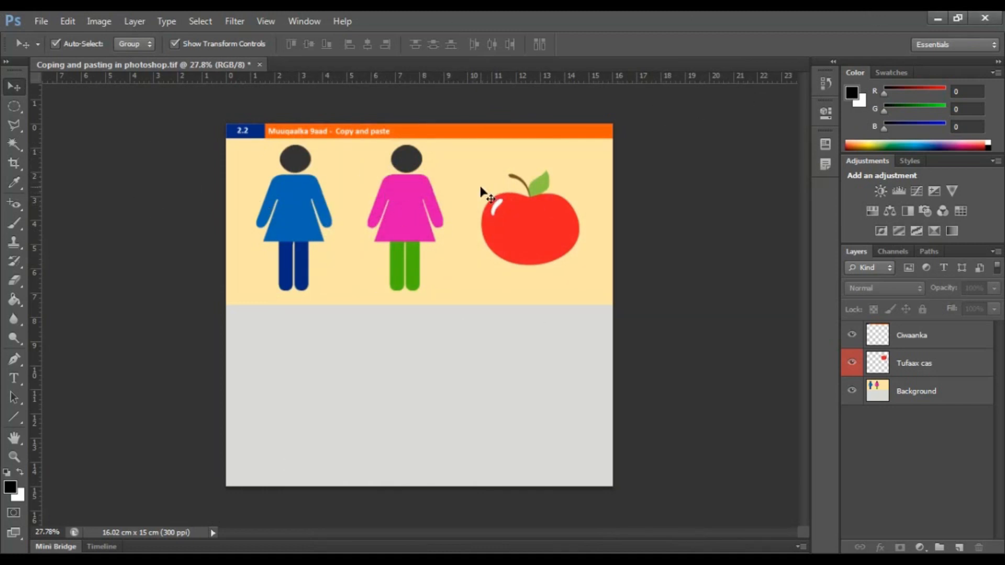
On the Background layer, select the blue figure's head, dress and legs as one combined selection with the Magic Wand.
key("ctrl+plus")
key("alt")
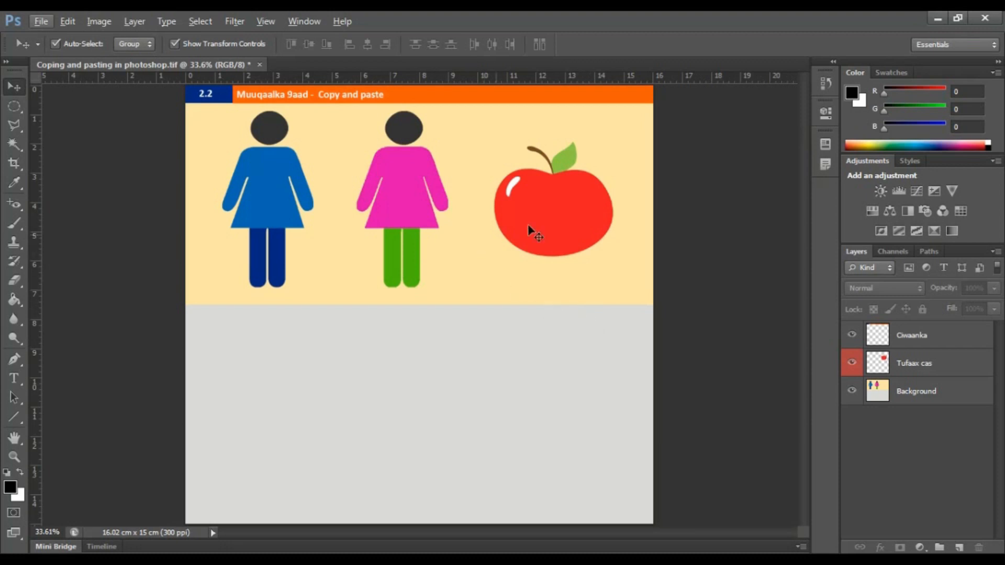
left_click(267, 133)
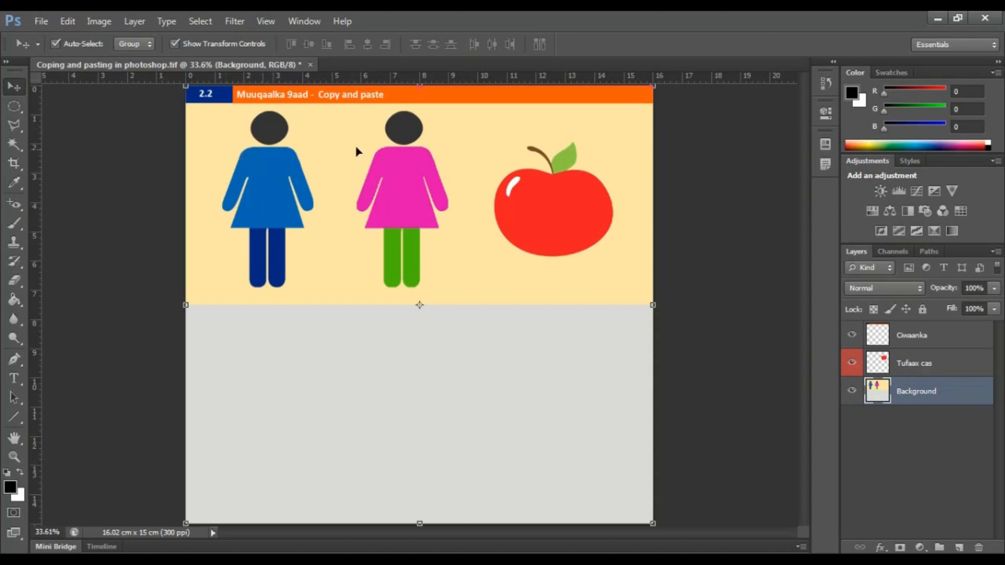
left_click(15, 104)
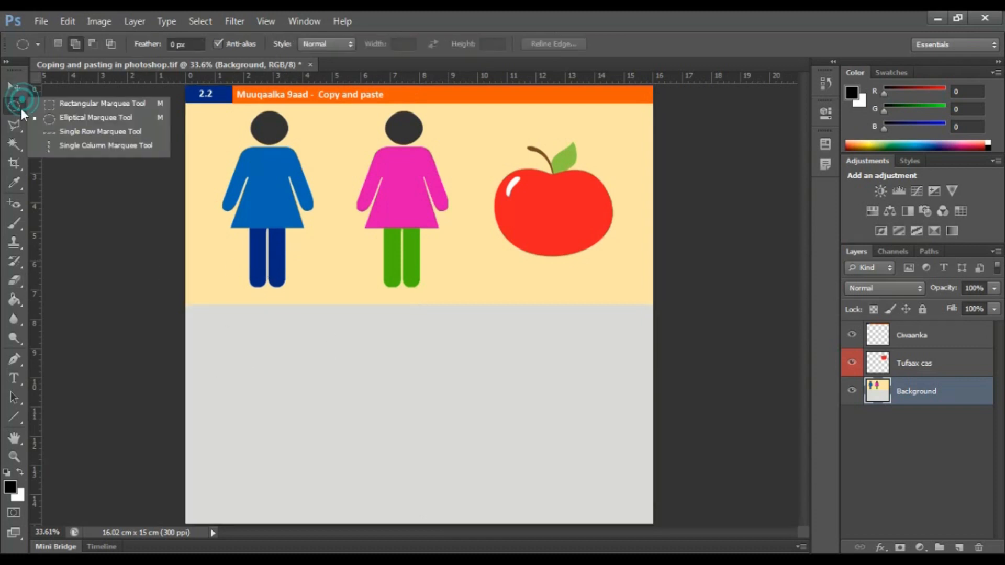
left_click(45, 124)
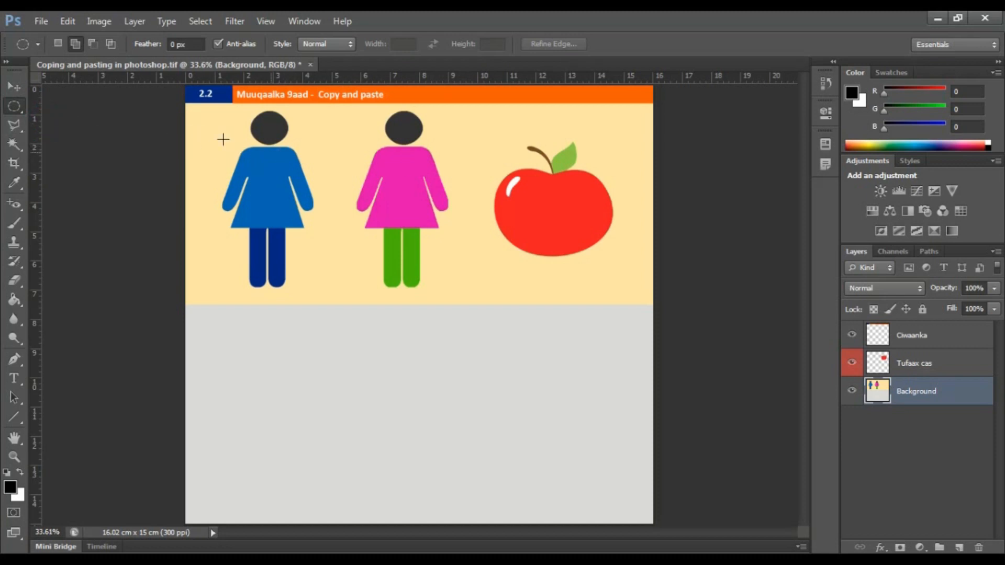
left_click(20, 100)
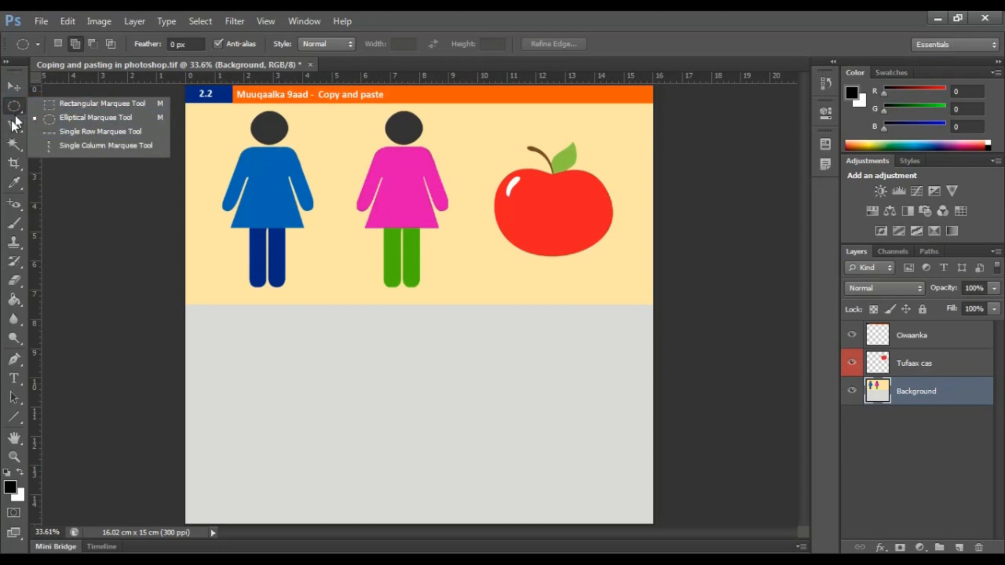
left_click(14, 144)
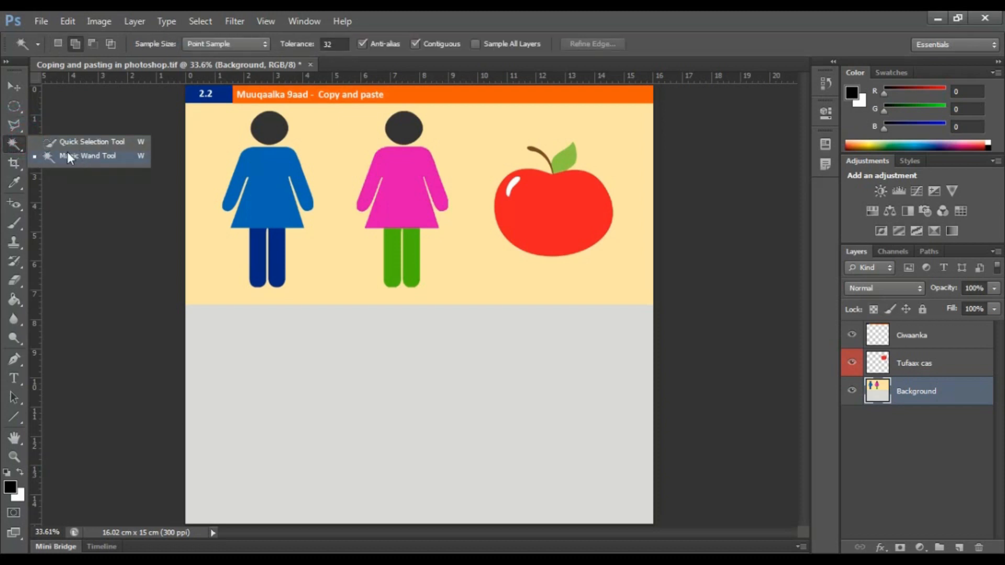
left_click(67, 155)
left_click(272, 127)
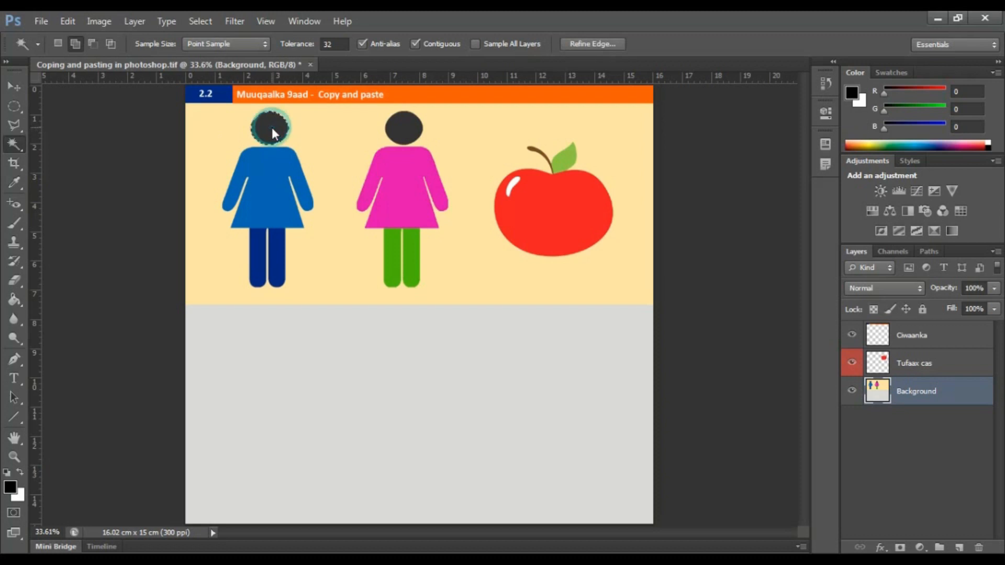
left_click(77, 43)
left_click(263, 198)
left_click(275, 249)
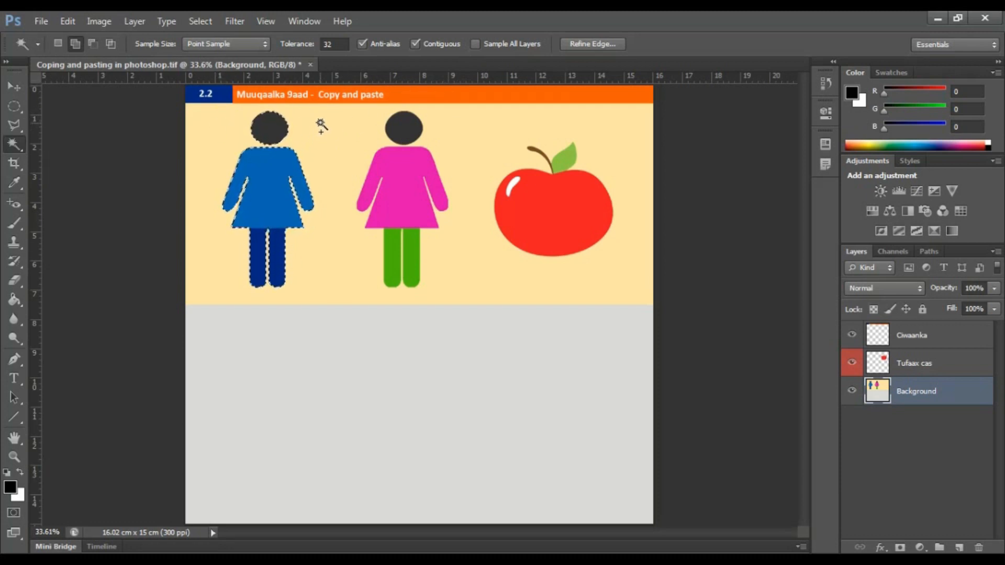
Copy the selected blue figure and paste it onto a new layer, undoing and redoing the paste to compare.
key("ctrl+c")
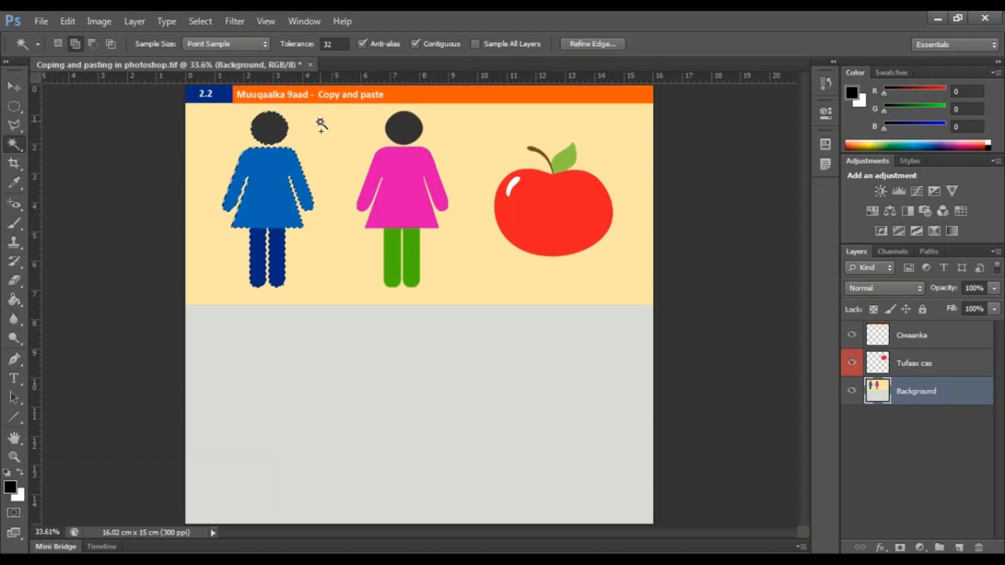
key("ctrl+v")
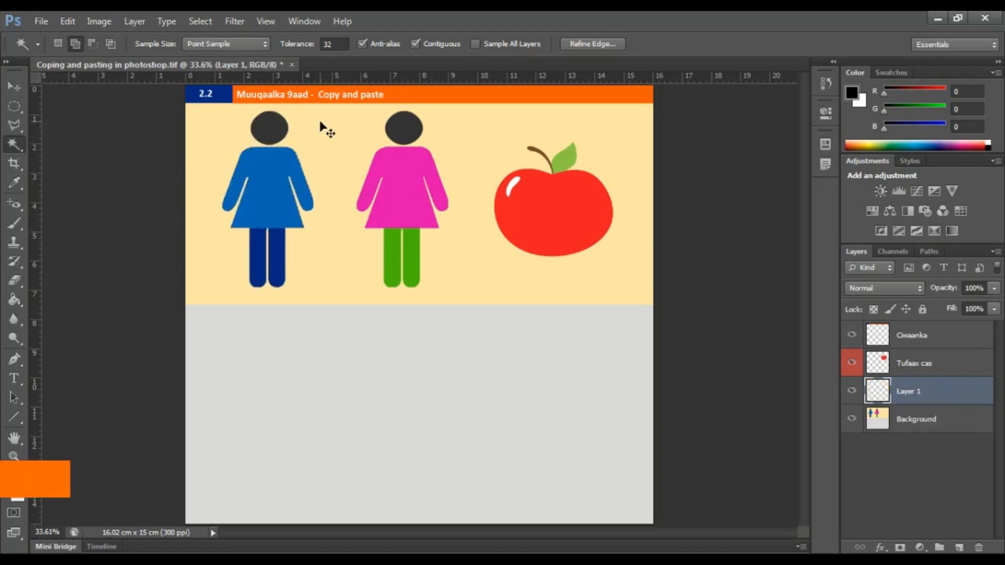
left_click(18, 85)
left_click(62, 157)
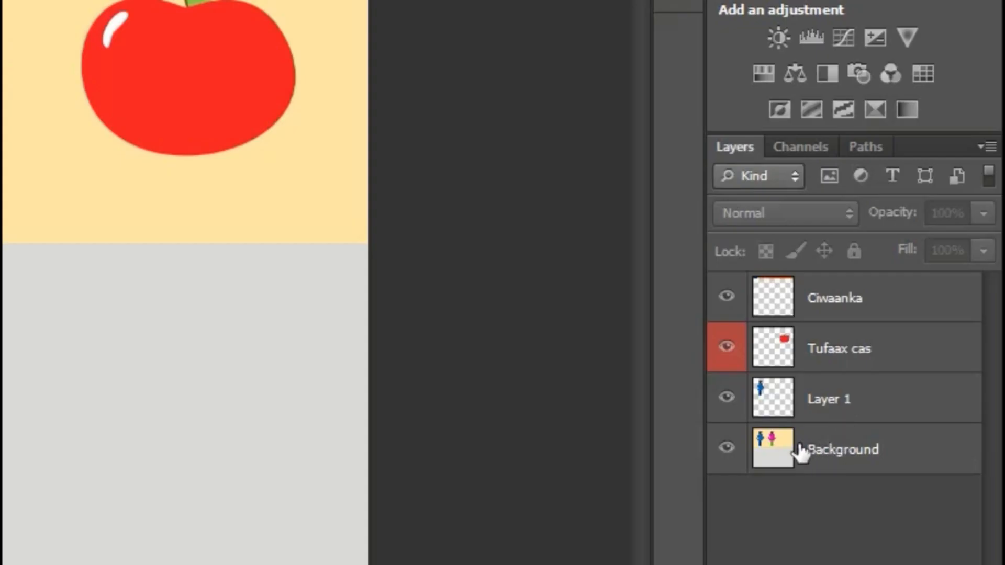
key("ctrl+z")
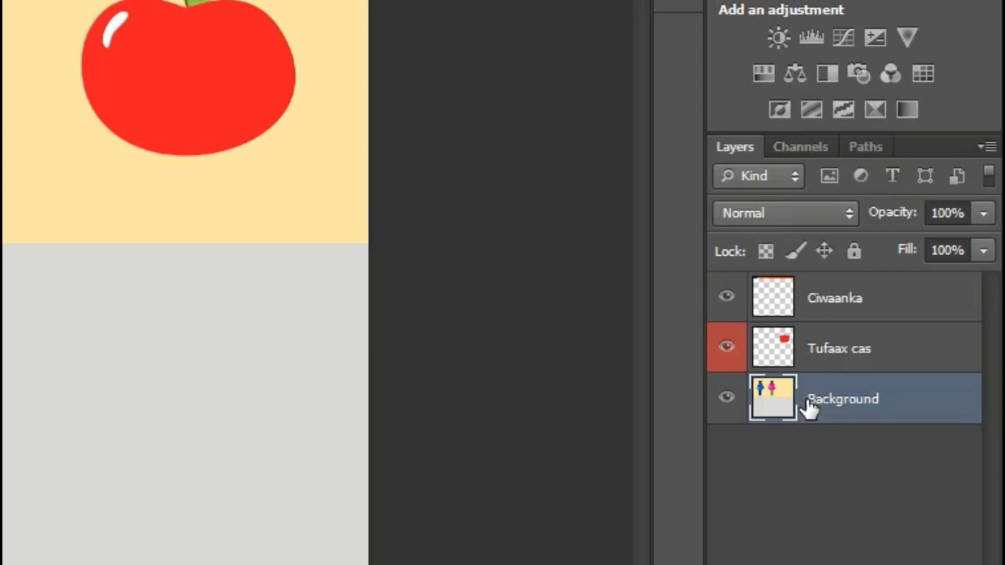
key("ctrl+z")
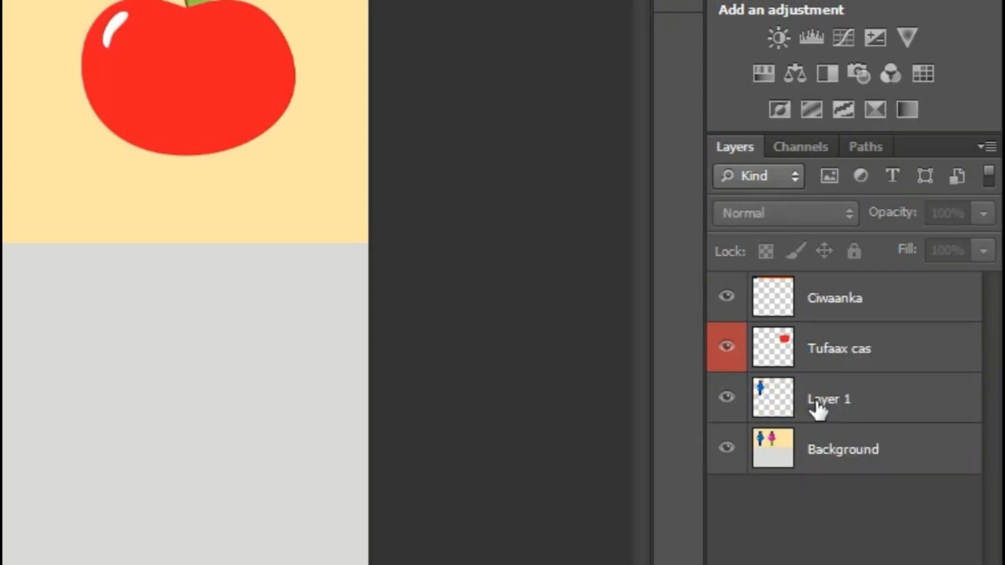
Rename the pasted figure's layer as "Qofka copy" and deselect it.
left_click(819, 410)
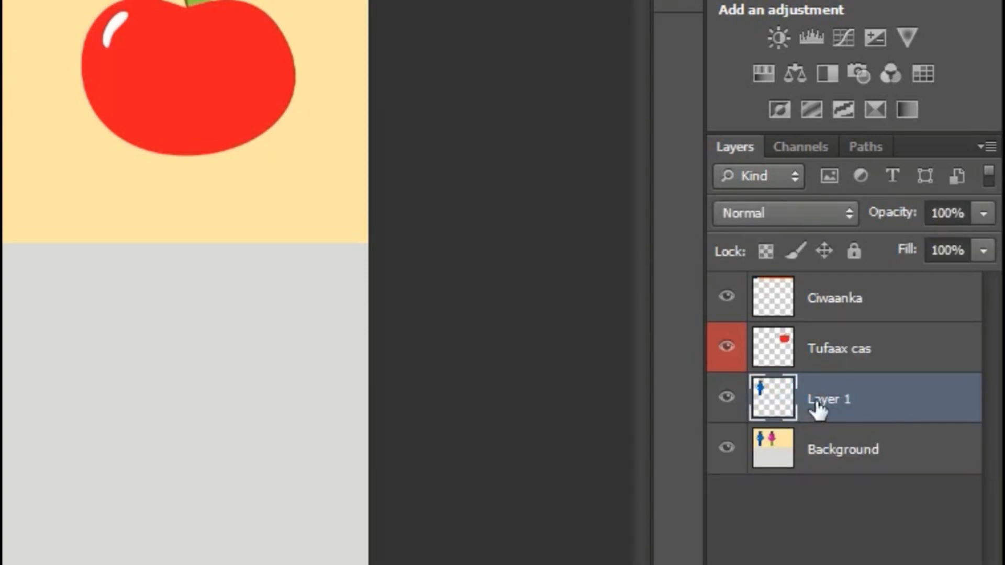
double_click(821, 402)
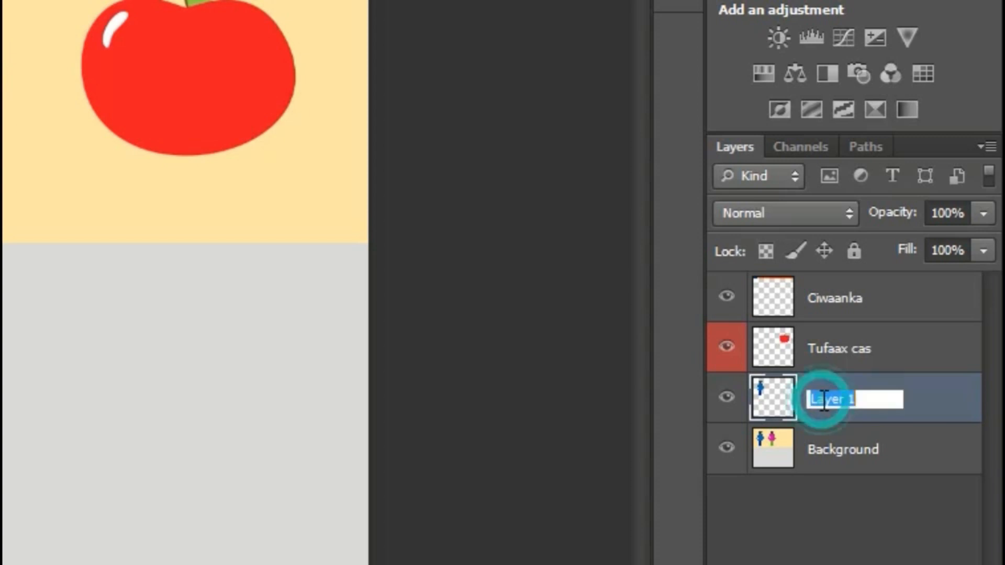
type("Qofka copy")
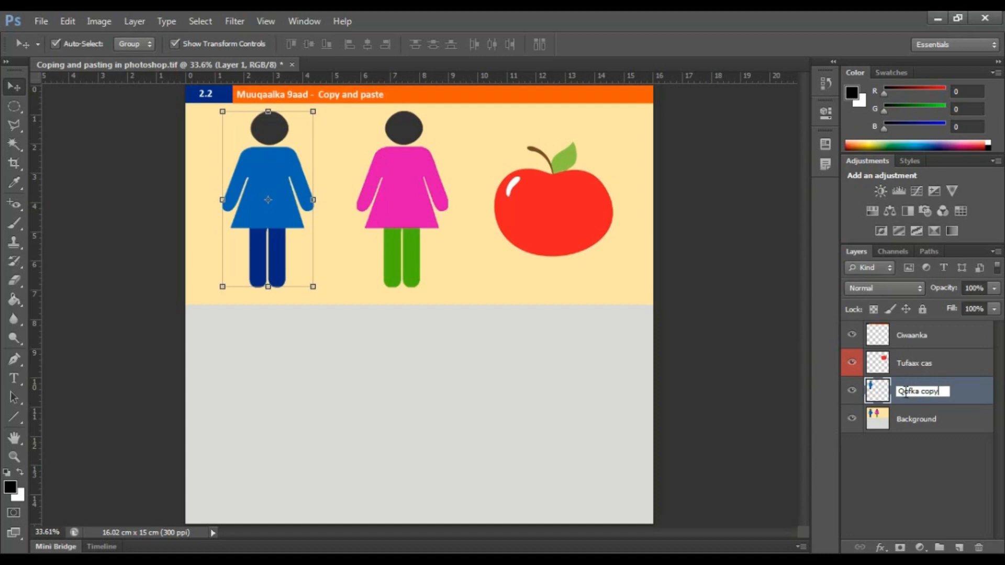
key("Return")
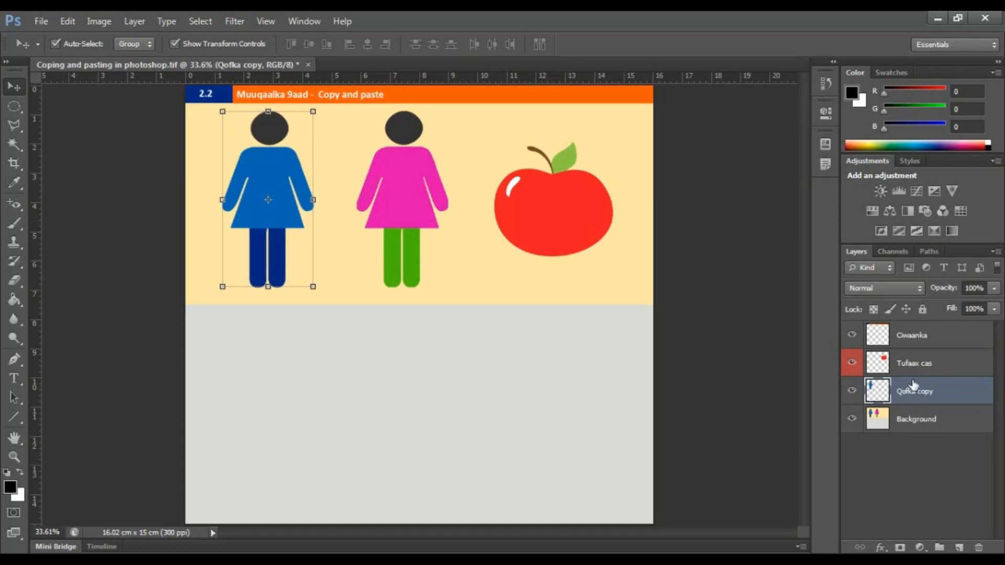
left_click(146, 258)
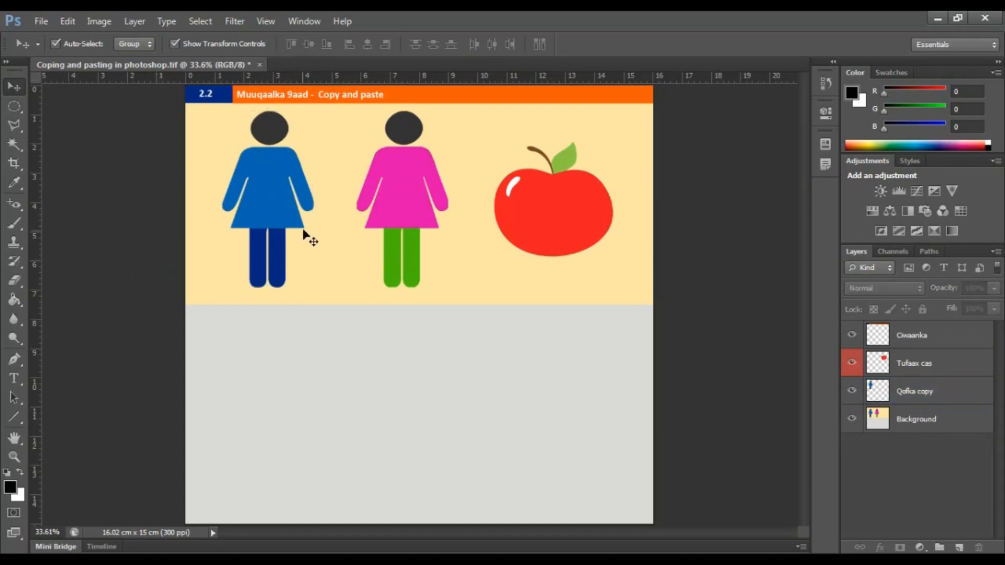
Move the copied blue figure down into the grey area, undoing and redoing the move to compare.
left_click(13, 88)
left_click_drag(286, 203, 350, 409)
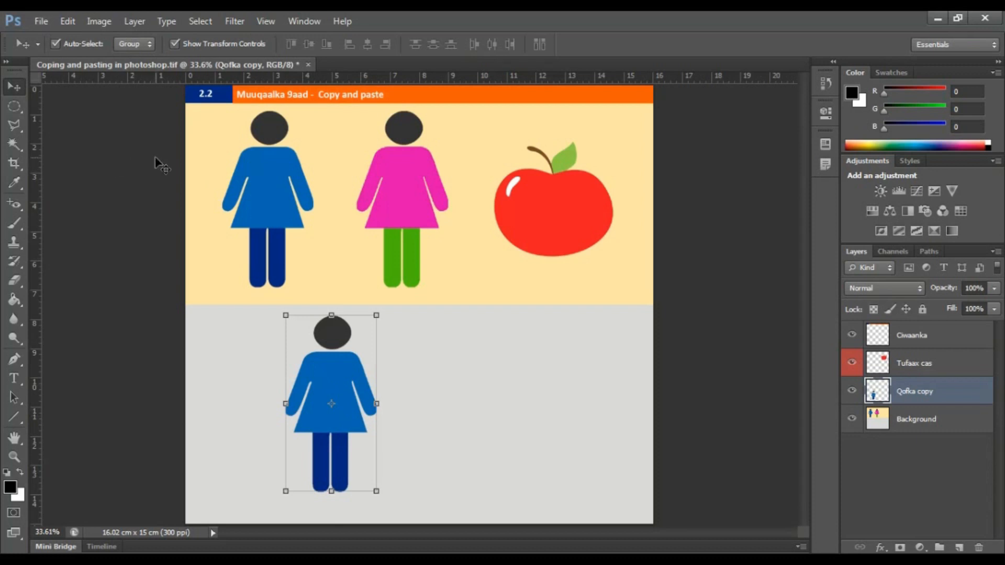
key("ctrl+z")
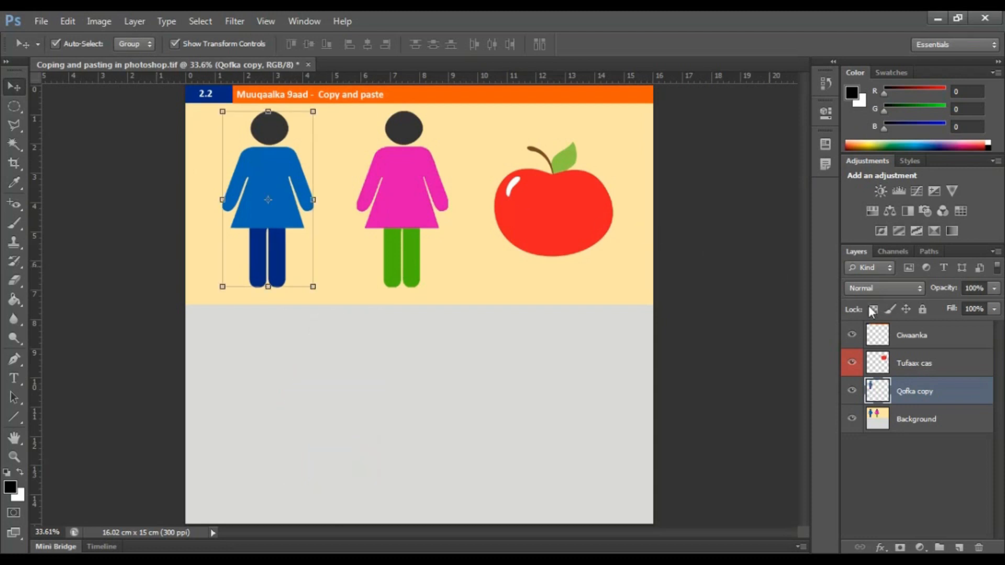
left_click(700, 275)
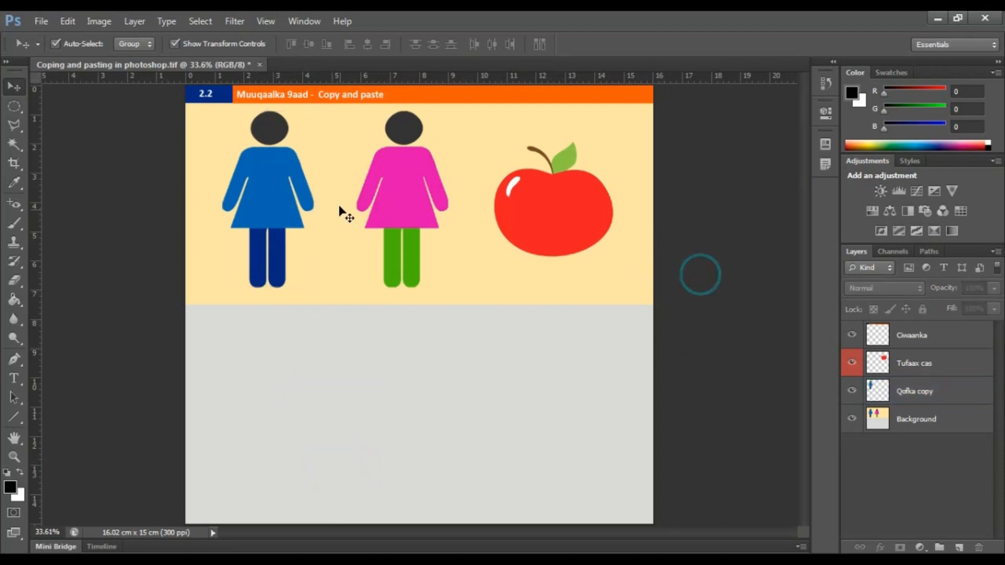
key("ctrl+z")
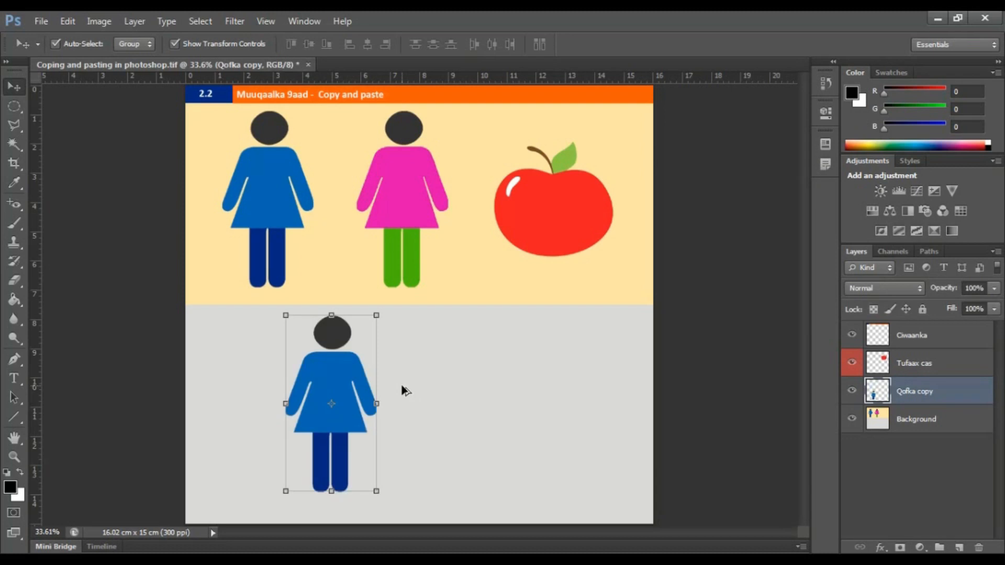
Step back through the move, layer rename and paste to the selected blue figure on the Background layer.
key("ctrl+alt+z")
key("ctrl+alt+z")
key("ctrl+alt+z")
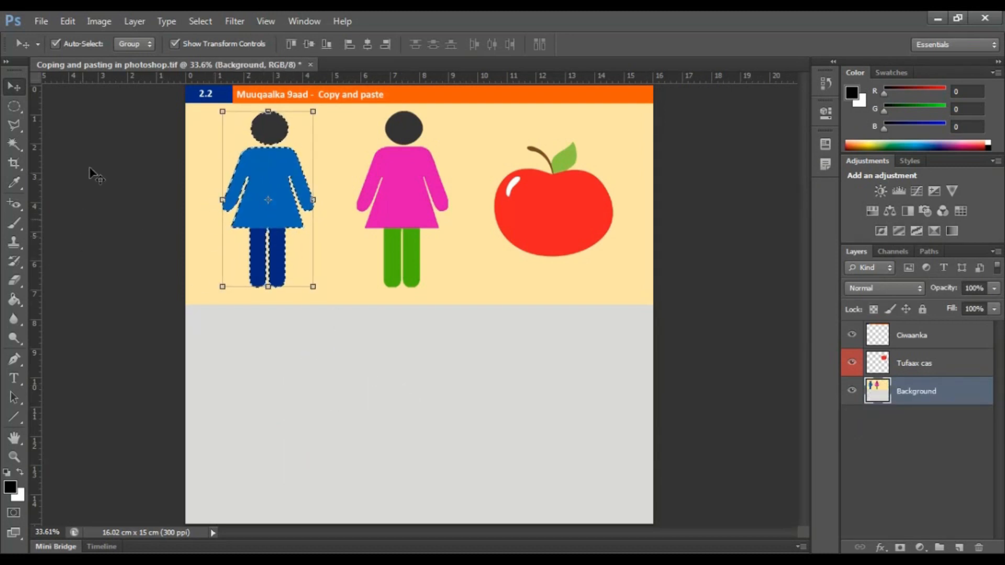
Copy and paste the selected blue figure again onto a new layer, and try moving the copy towards the grey area.
left_click(100, 22)
left_click(135, 21)
left_click(63, 21)
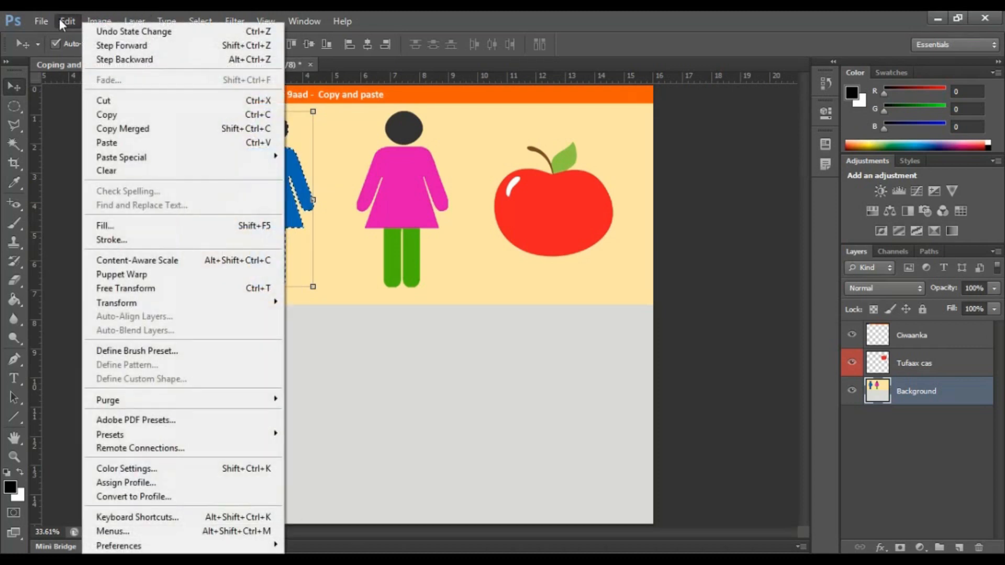
left_click(100, 116)
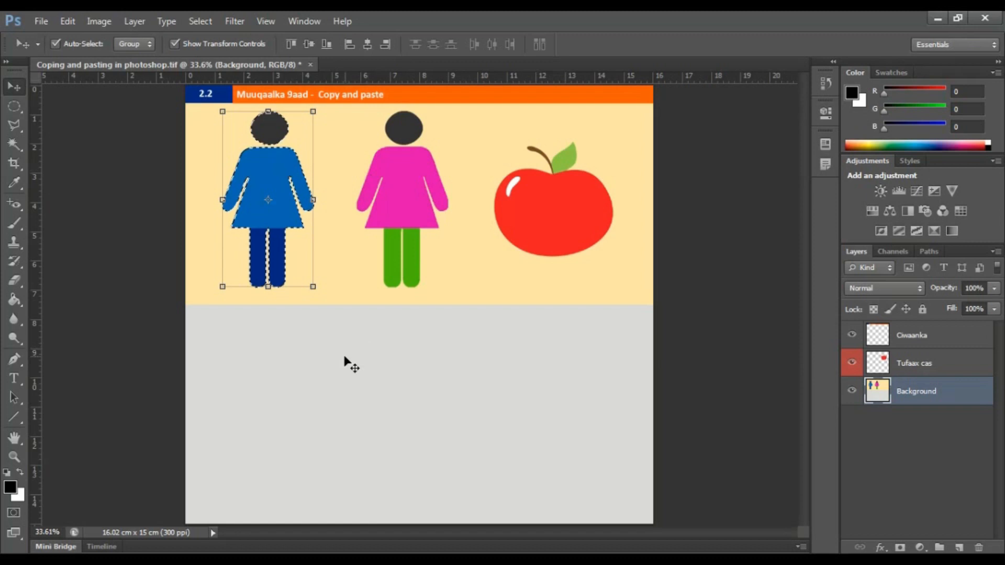
left_click(105, 21)
mouse_move(67, 20)
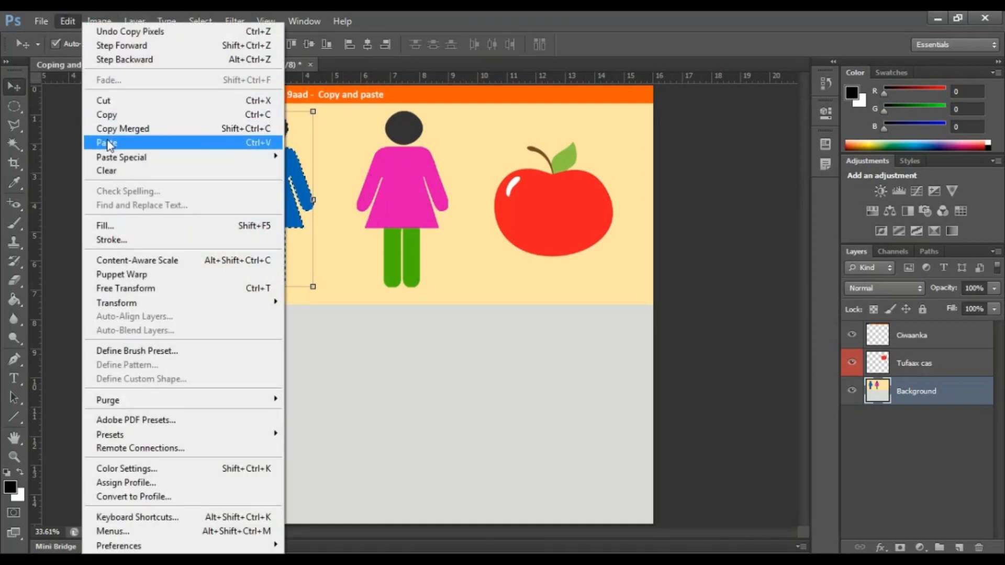
left_click(107, 143)
left_click_drag(291, 220, 297, 344)
key("ctrl+z")
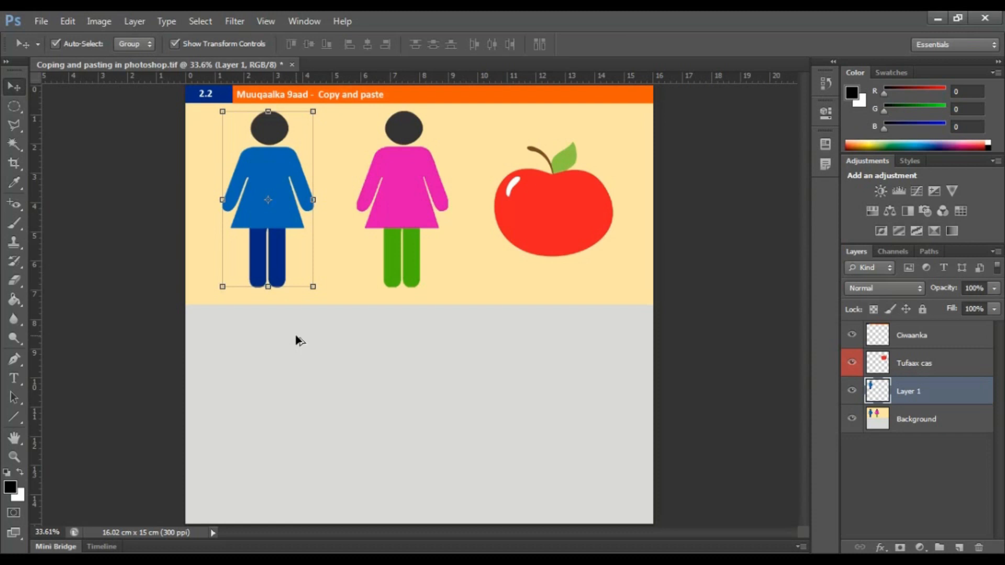
Try merging the pasted figure's layer down into Background, and undo both the merge and the paste.
key("ctrl+e")
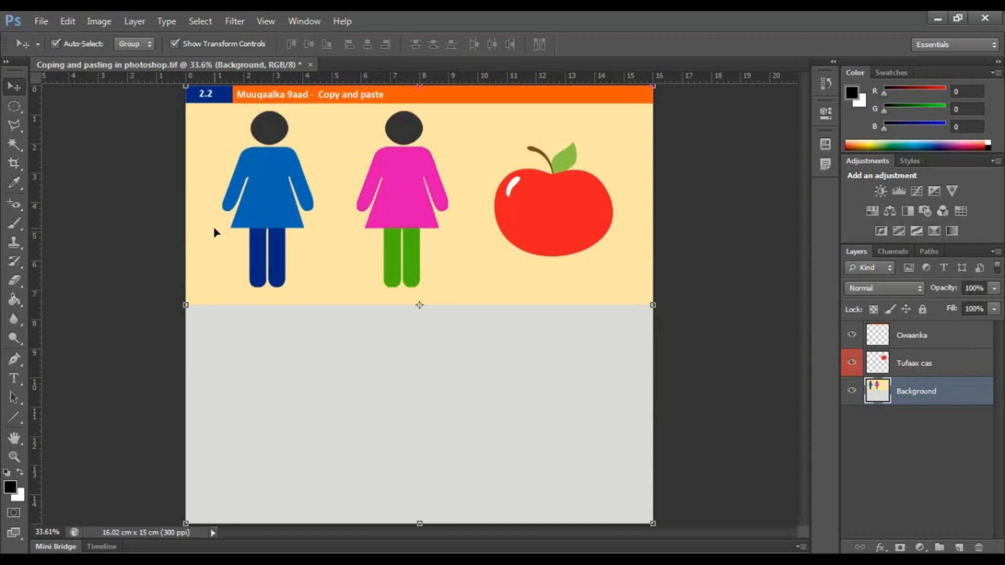
left_click(148, 183)
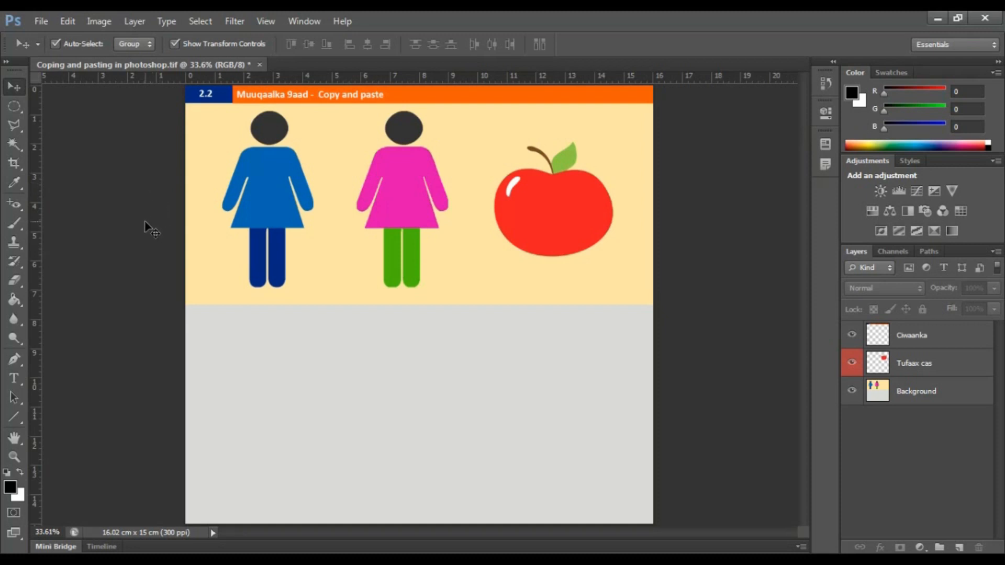
key("ctrl+z")
key("ctrl+alt+z")
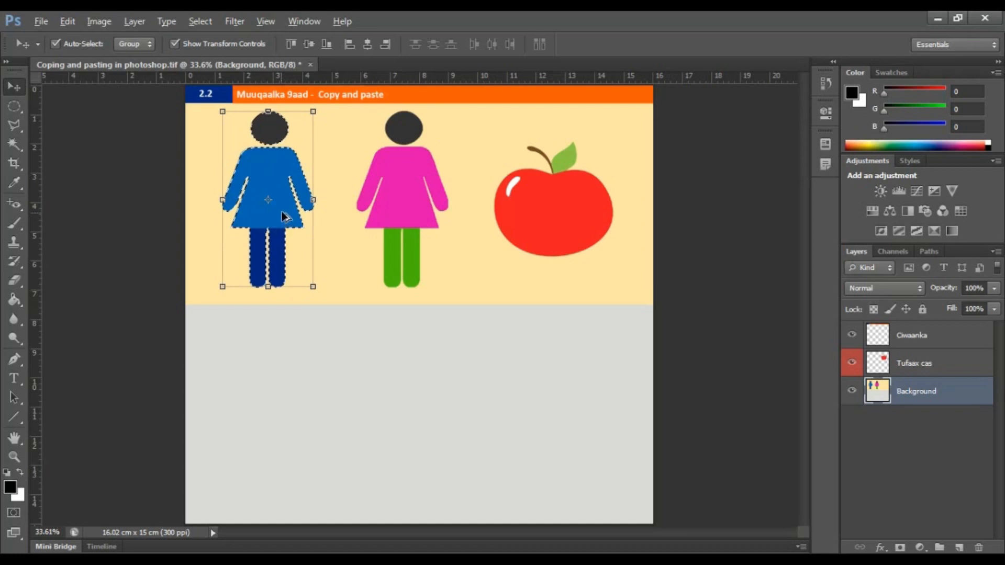
Duplicate the selected blue figure within the Background layer, placing the copy below the original, mostly over the grey area.
left_click_drag(287, 218, 289, 398)
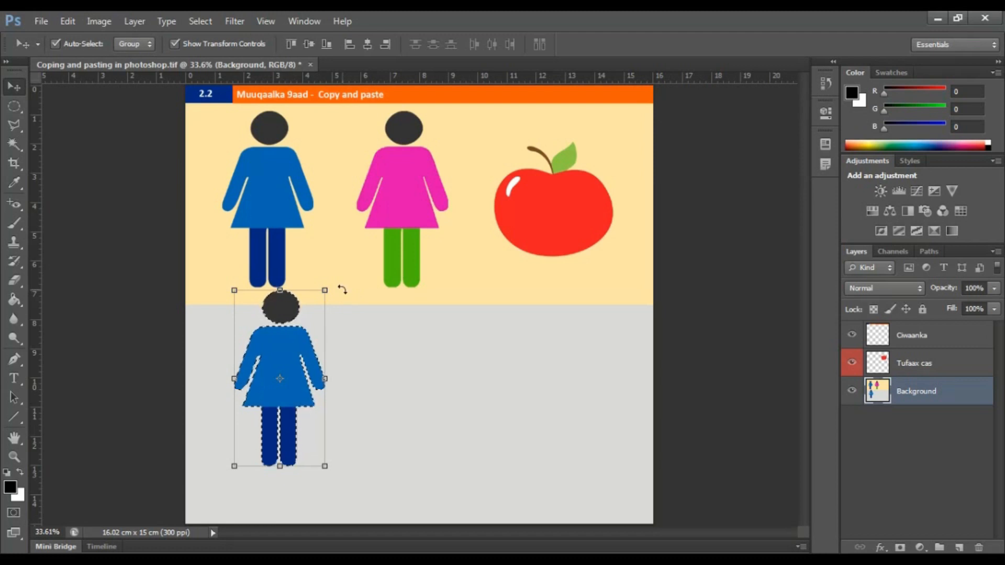
Move the duplicated blue figure fully onto the grey area, try deleting it, and step back to the original selected figure.
left_click_drag(284, 343, 268, 359)
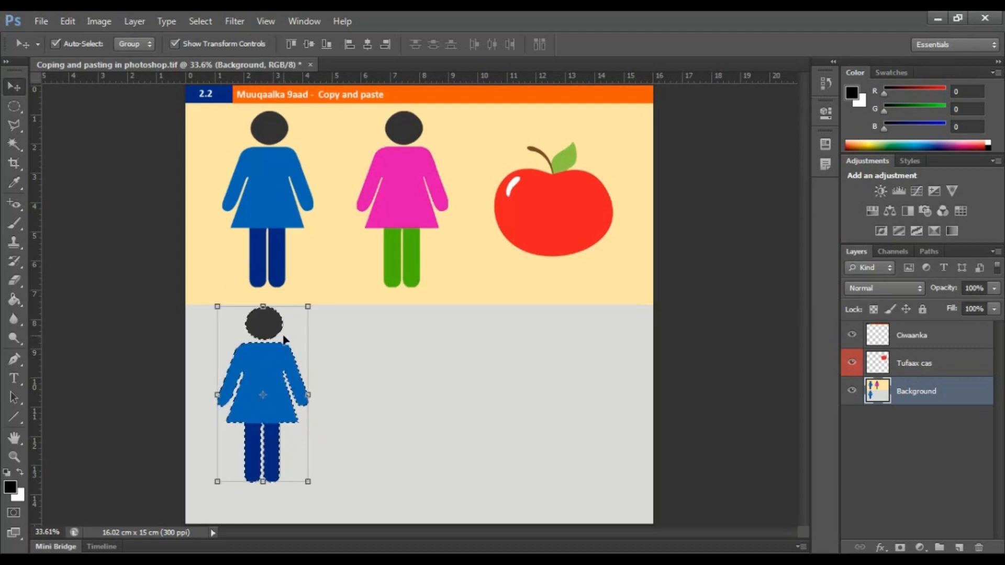
key("Delete")
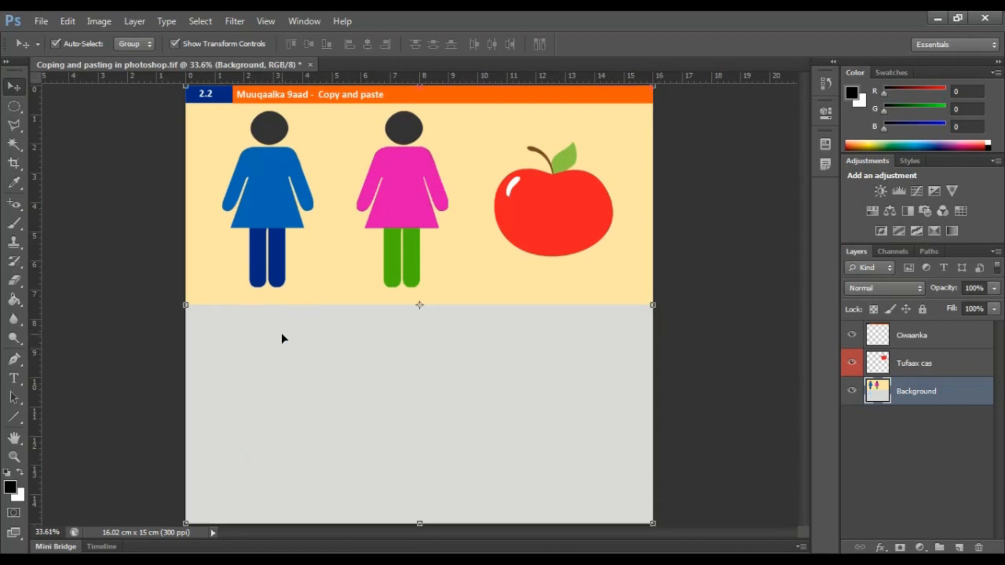
key("ctrl+z")
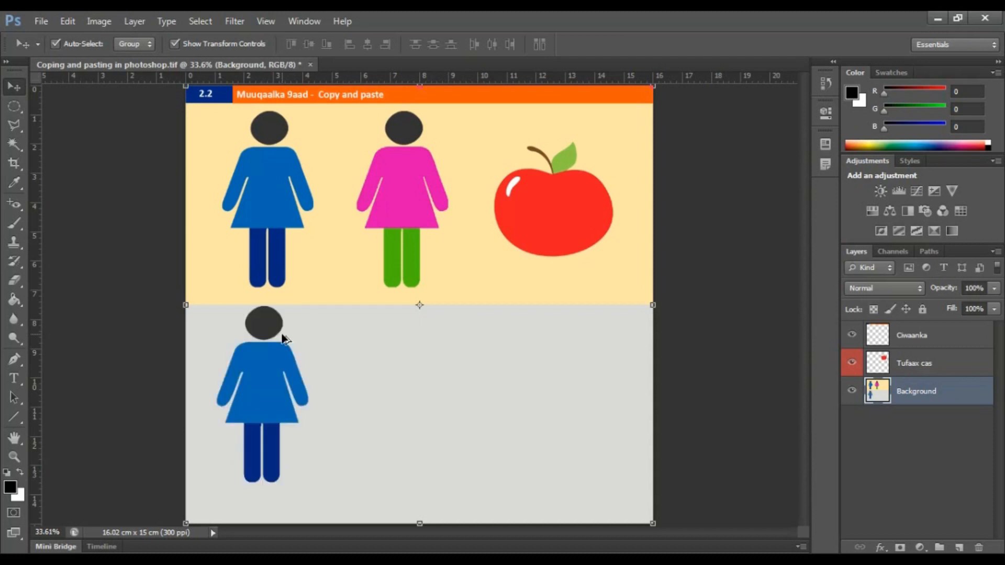
key("ctrl+d")
key("ctrl+alt+z")
key("ctrl+alt+z")
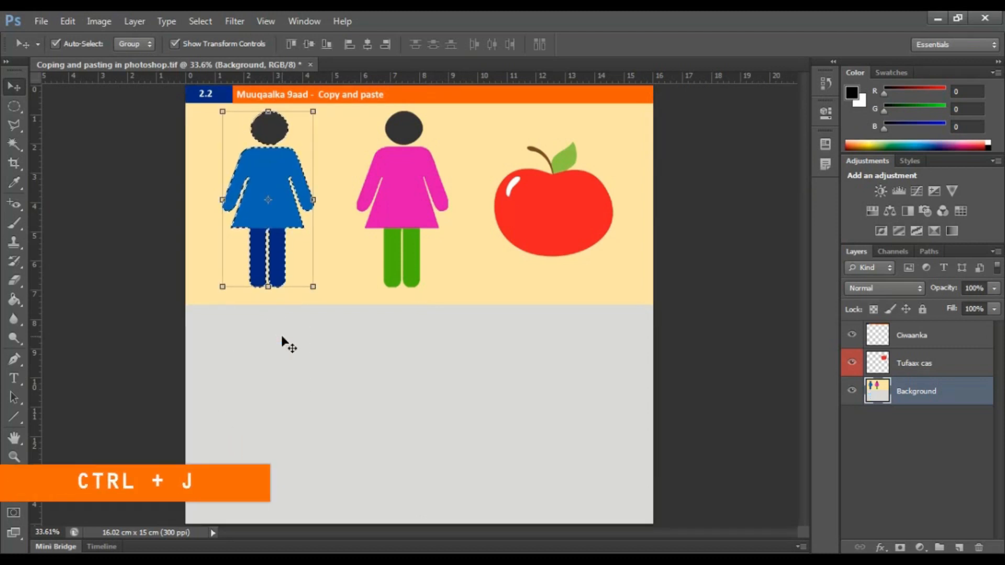
Copy the selected blue figure directly onto a new layer above Background, deleting the first copy and making it again.
key("ctrl+j")
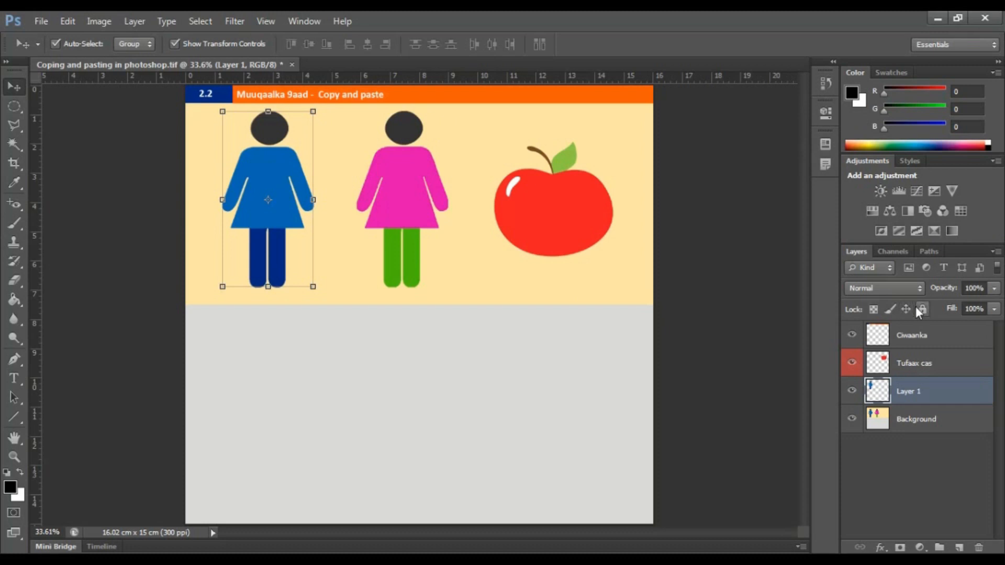
key("Delete")
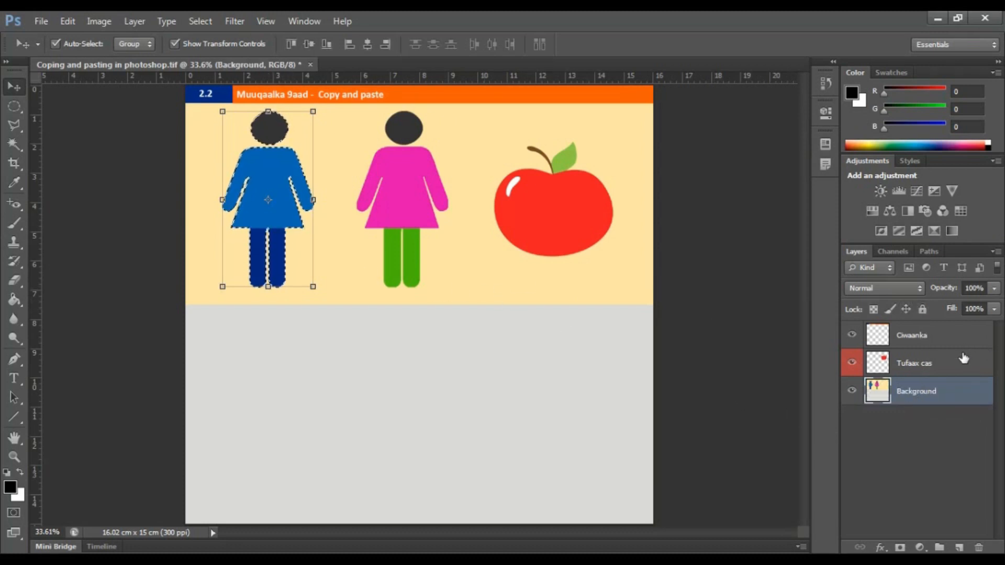
key("ctrl+v")
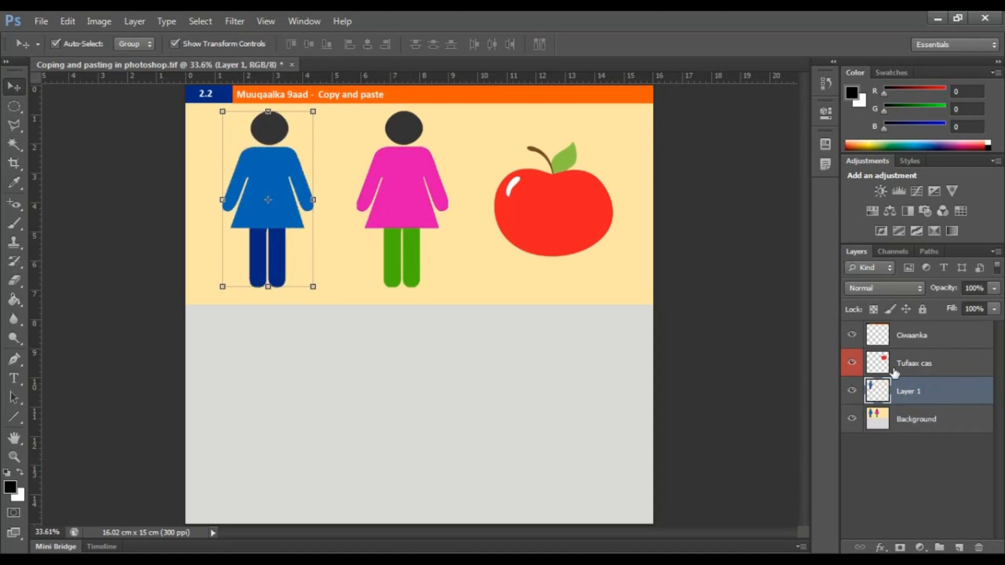
double_click(904, 391)
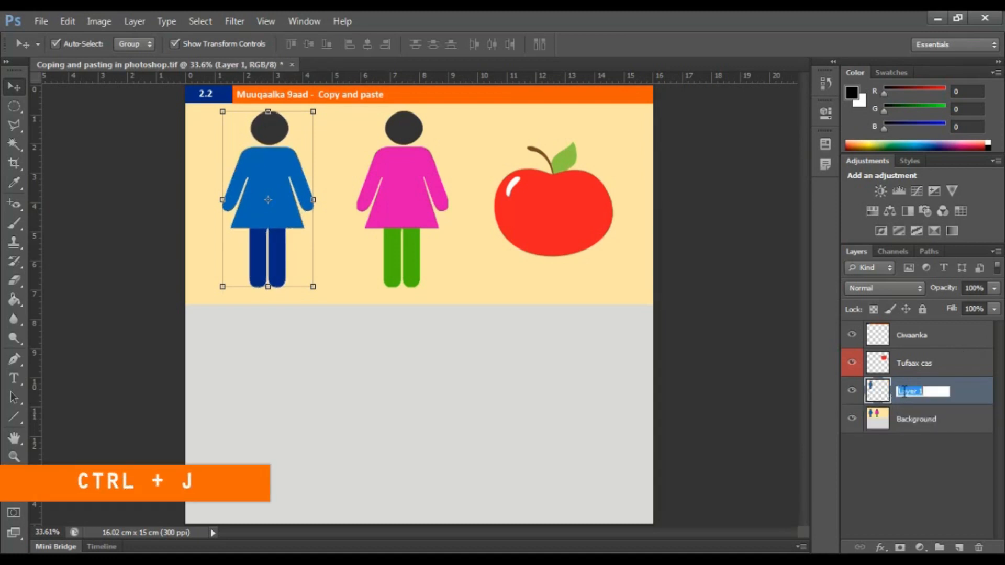
left_click(778, 401)
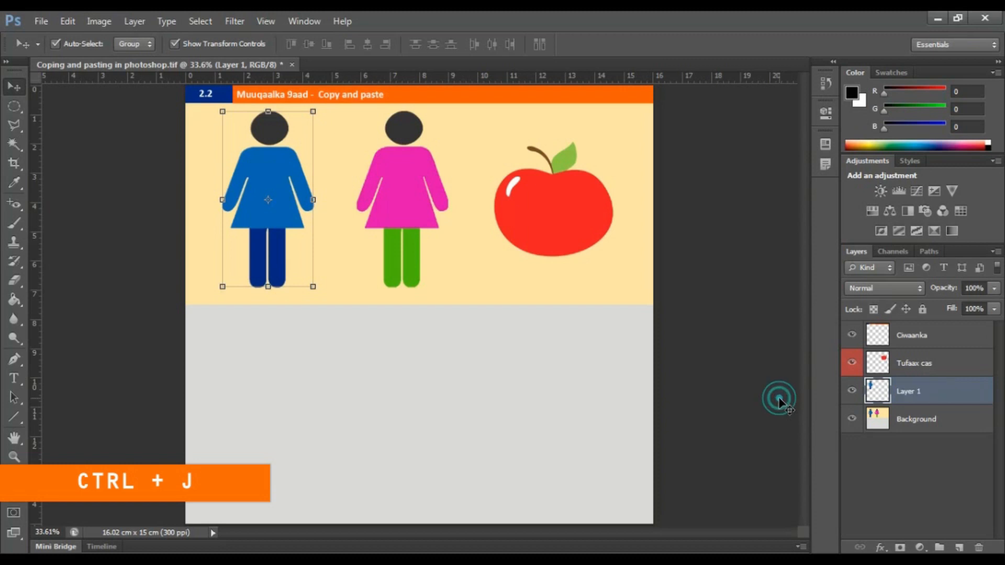
Try moving the copied blue figure down onto the grey area, and undo the move.
left_click_drag(267, 229, 357, 354)
key("ctrl+z")
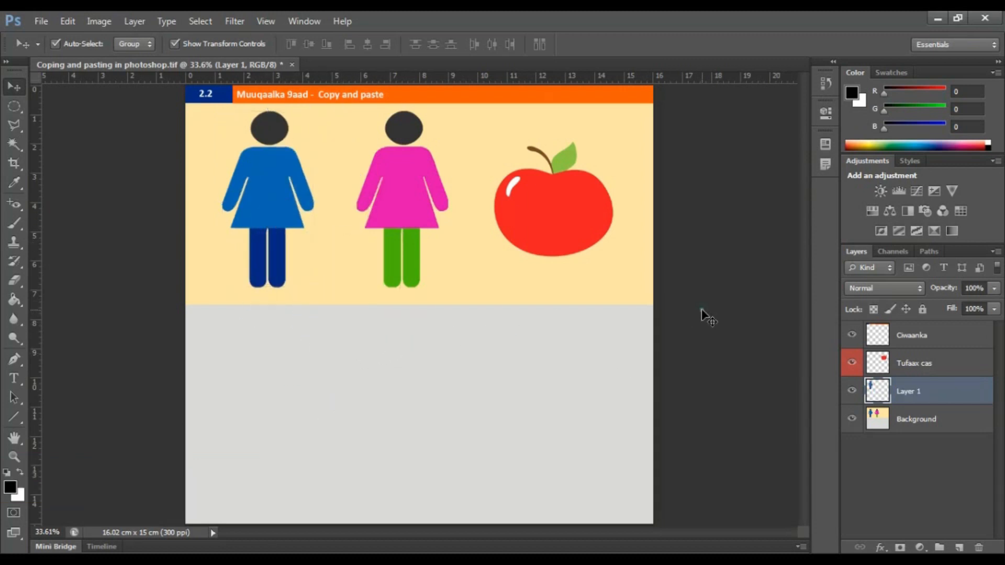
left_click(701, 310)
left_click(260, 171)
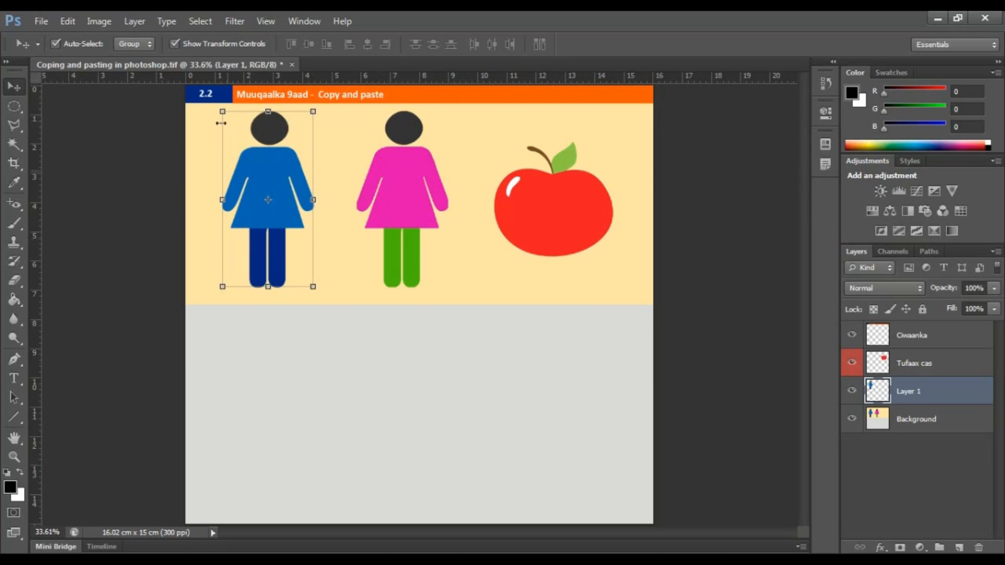
left_click(112, 23)
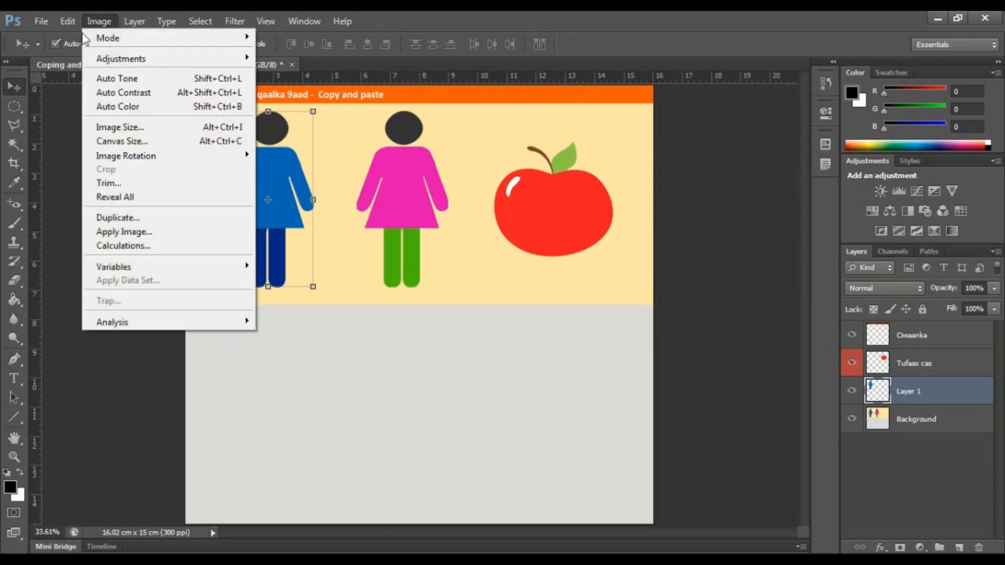
left_click(63, 121)
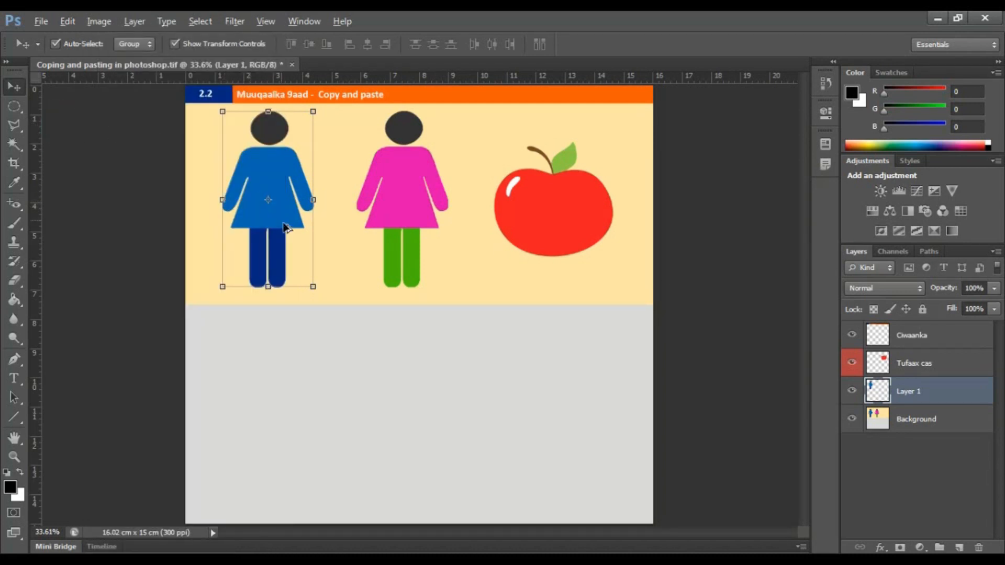
Try duplicating the Layer 1 figure slightly towards the pink figure, undo the duplicate, and deselect the layer.
left_click_drag(281, 226, 325, 223)
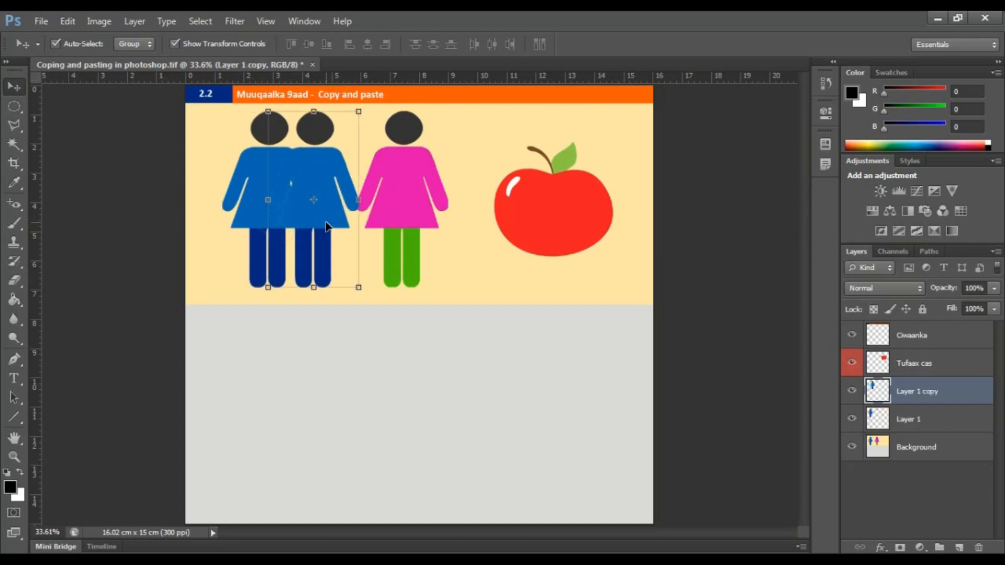
key("ctrl+z")
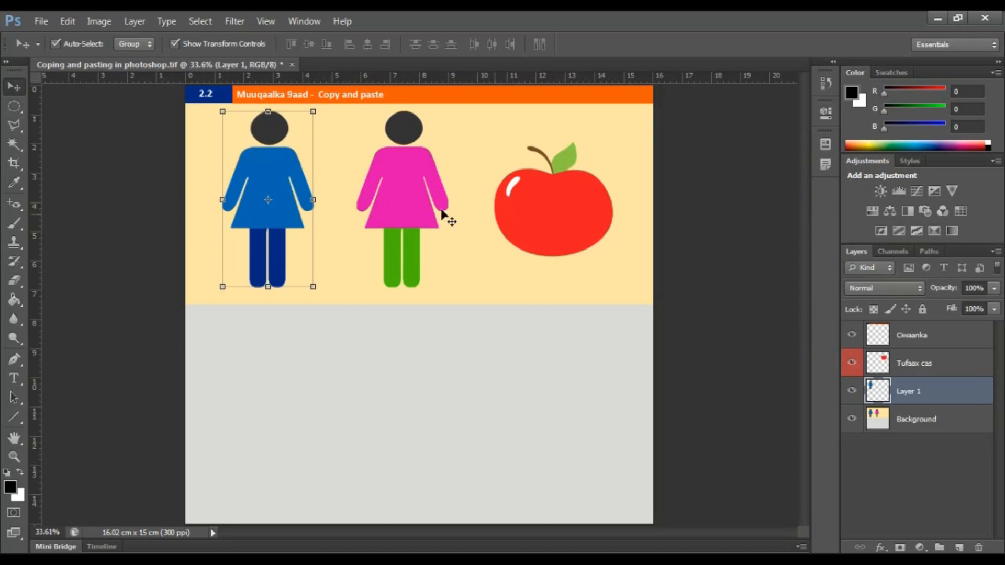
left_click(149, 283)
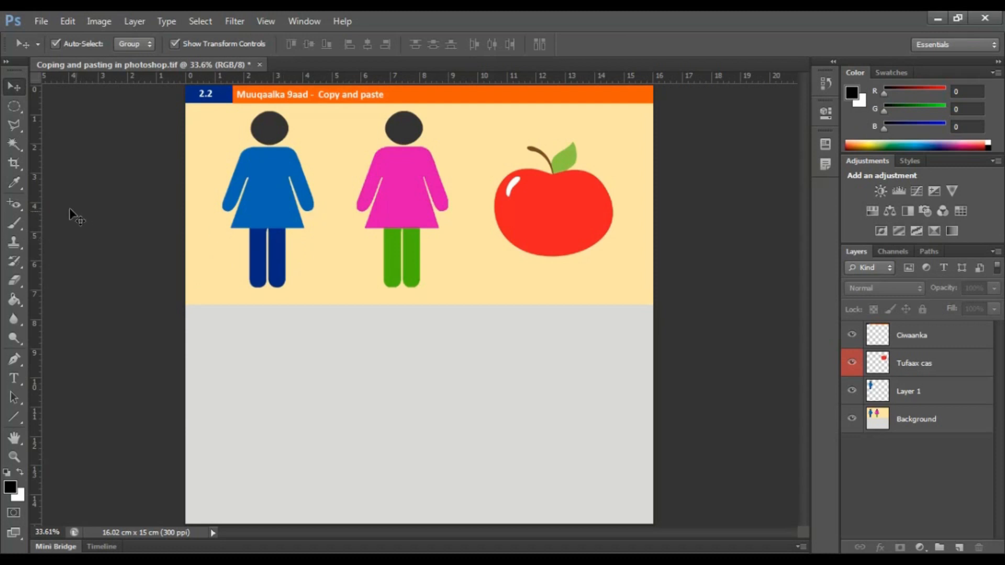
Select the whole pink figure with the Rectangular Marquee Tool and make Background the active layer.
left_click_drag(14, 106, 90, 130)
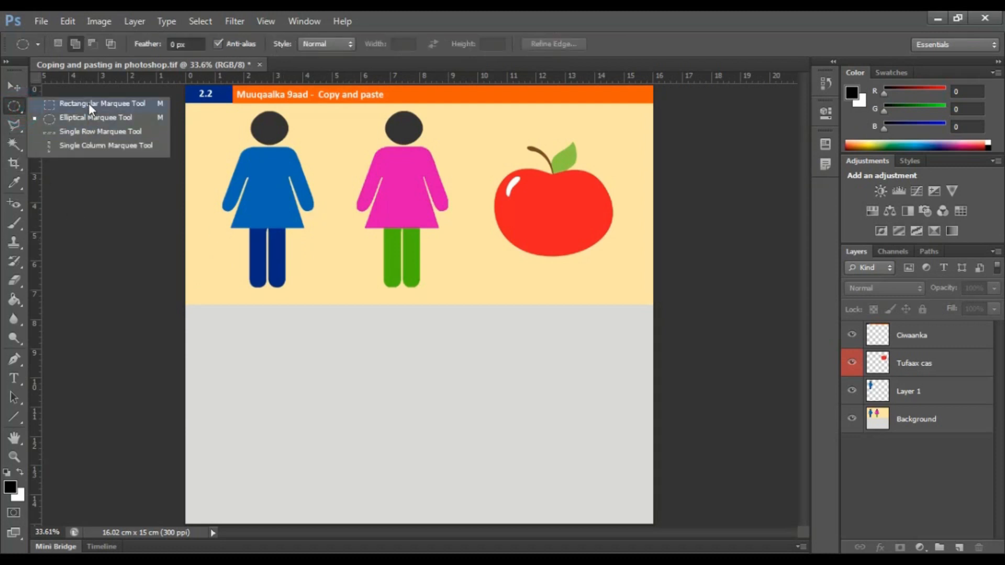
left_click(89, 103)
left_click_drag(349, 112, 457, 298)
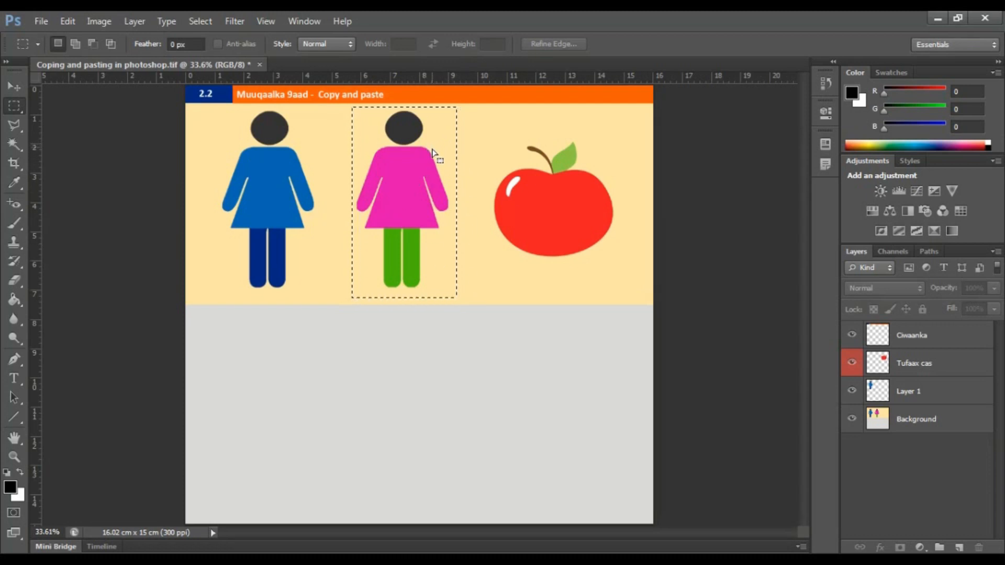
left_click(915, 423)
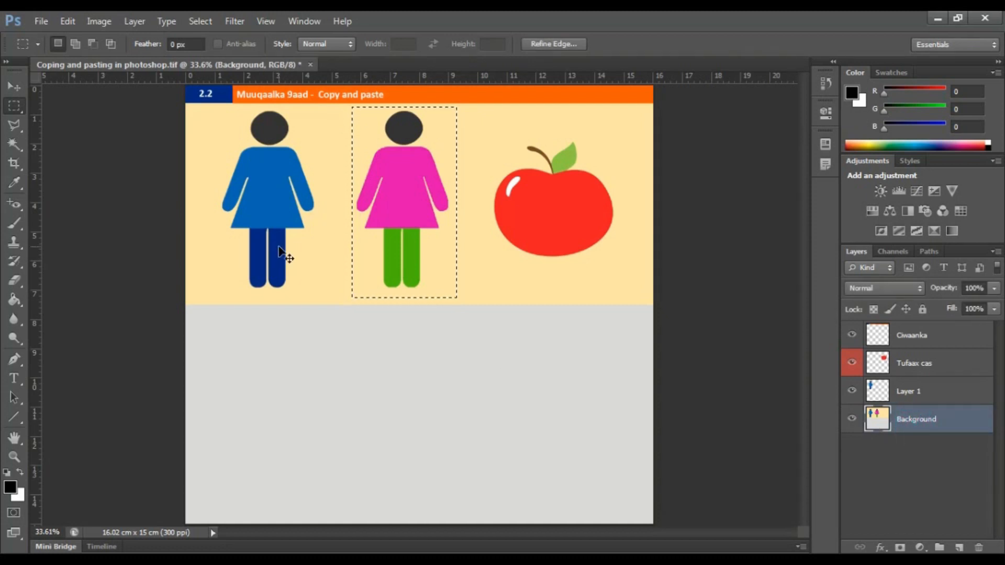
Copy and paste the selected pink figure onto a new layer, try moving it to the grey area, and undo the move.
key("ctrl+c")
key("ctrl+v")
left_click(14, 86)
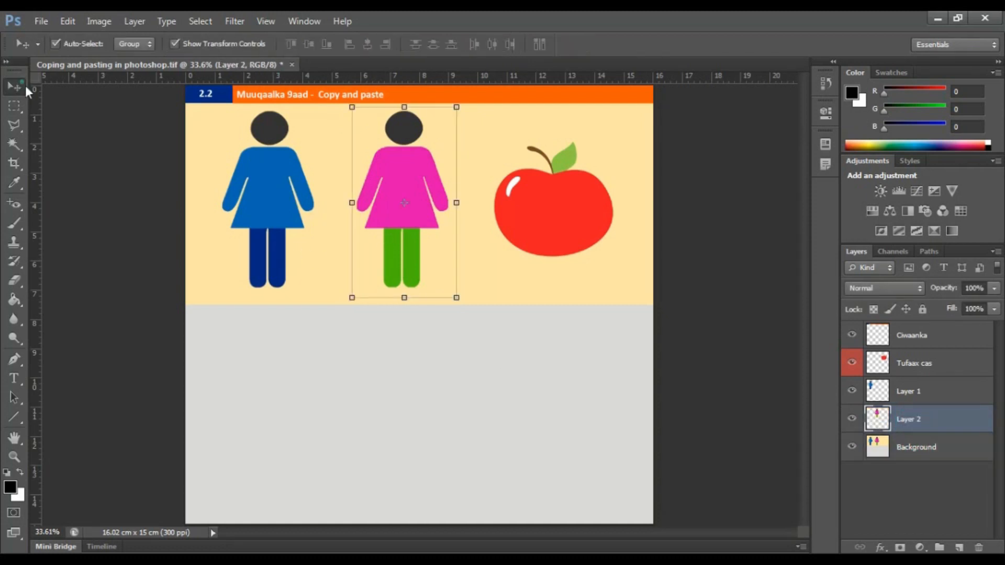
left_click_drag(419, 187, 317, 404)
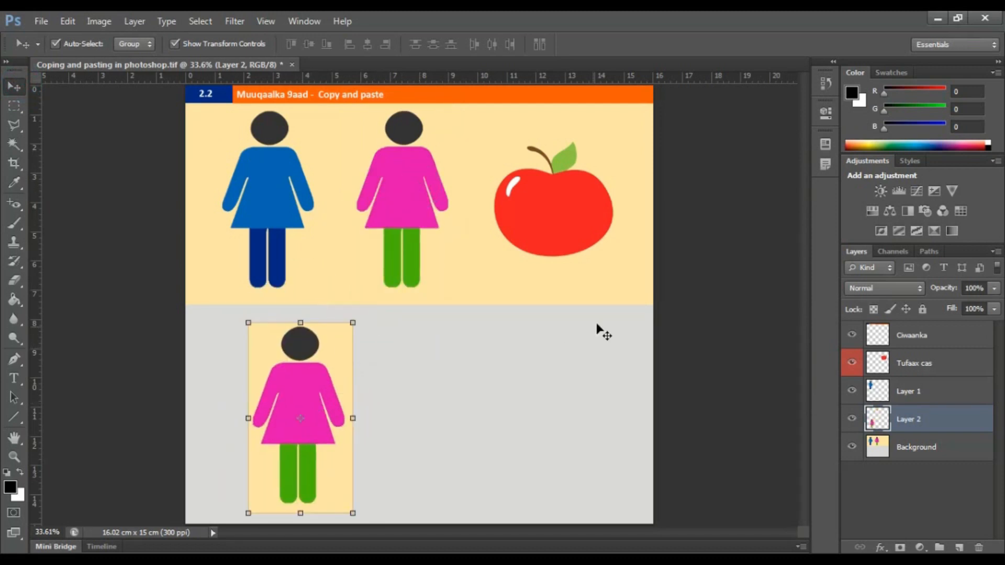
key("ctrl+z")
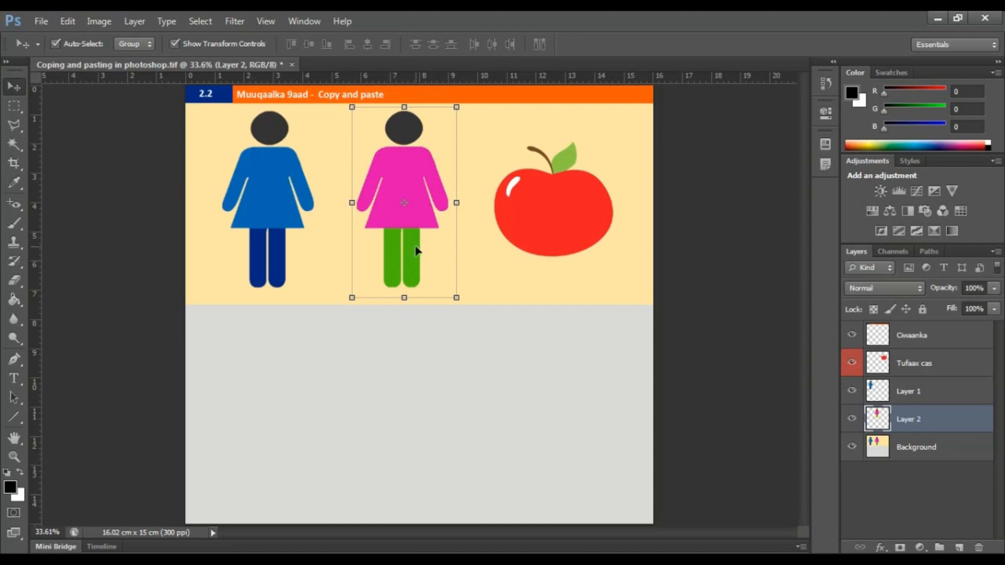
Select one green leg of the pink figure with a rectangular marquee, paste it onto a new layer, and delete that layer.
left_click(96, 219)
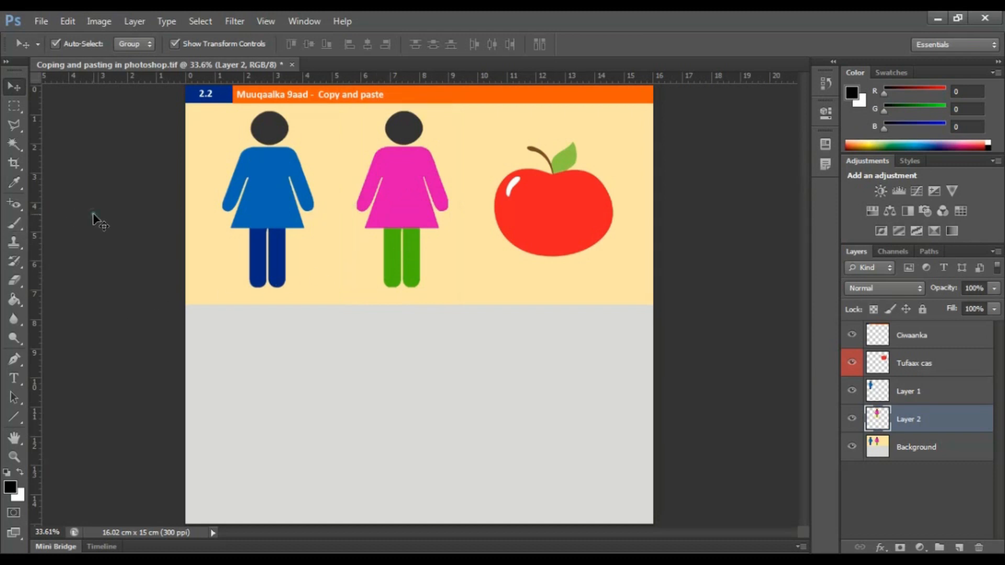
left_click(402, 250)
left_click(11, 105)
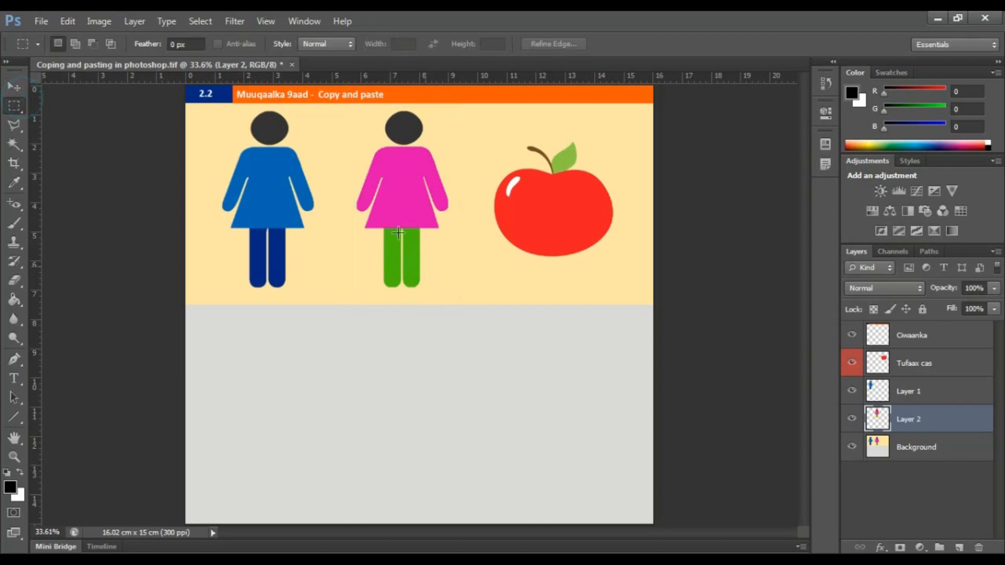
left_click_drag(401, 228, 422, 290)
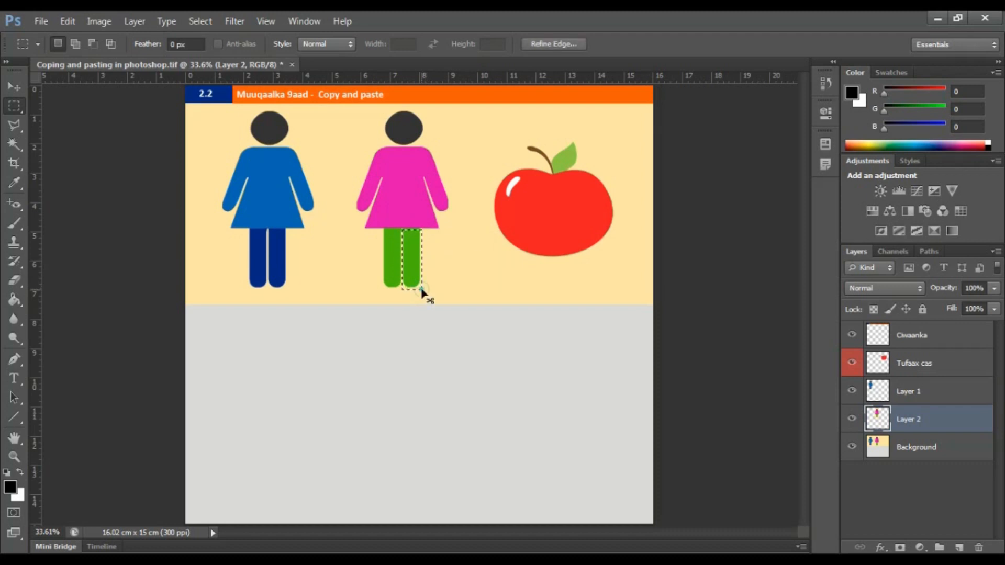
key("ctrl+v")
key("v")
left_click_drag(410, 285, 460, 291)
key("Delete")
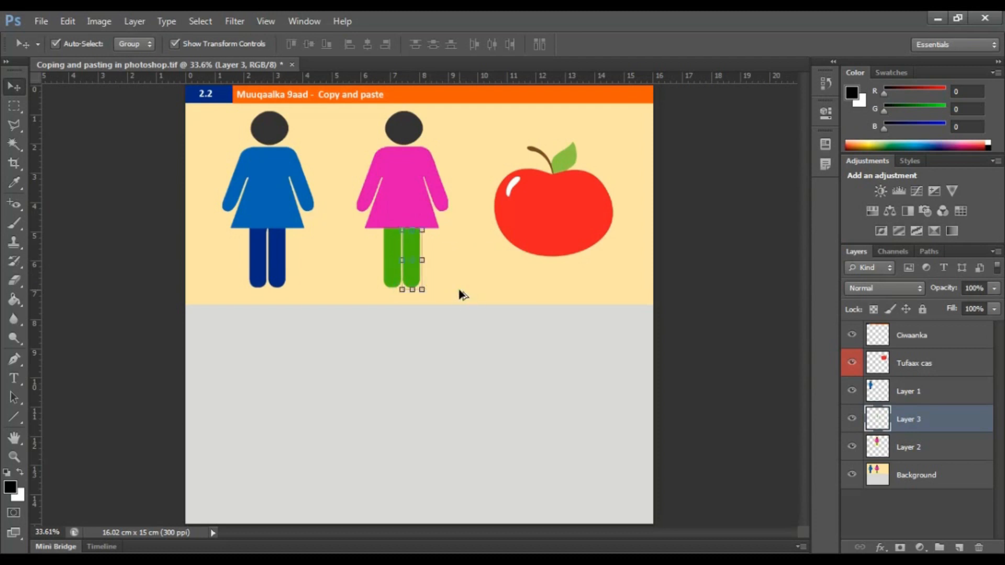
left_click(642, 294)
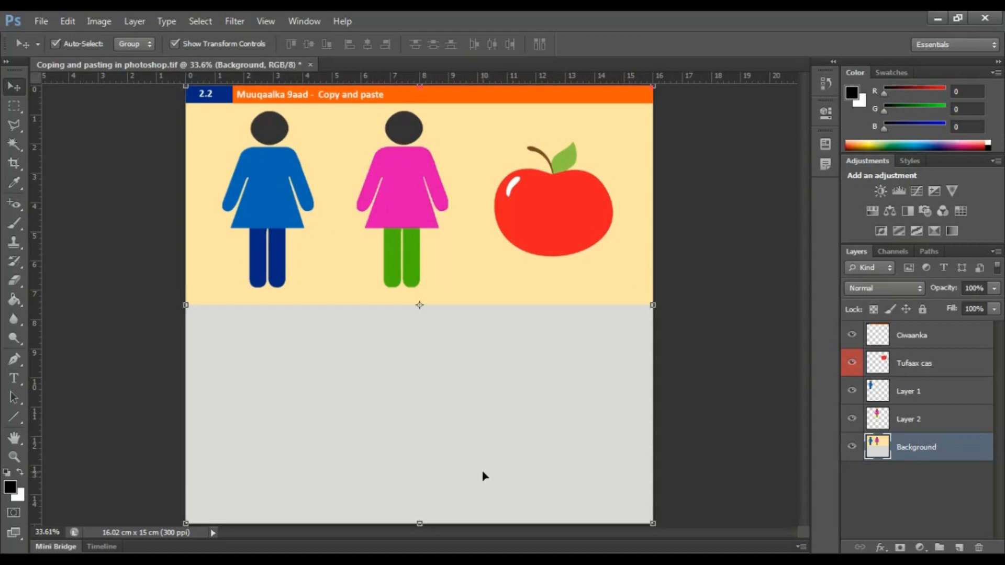
left_click(688, 392)
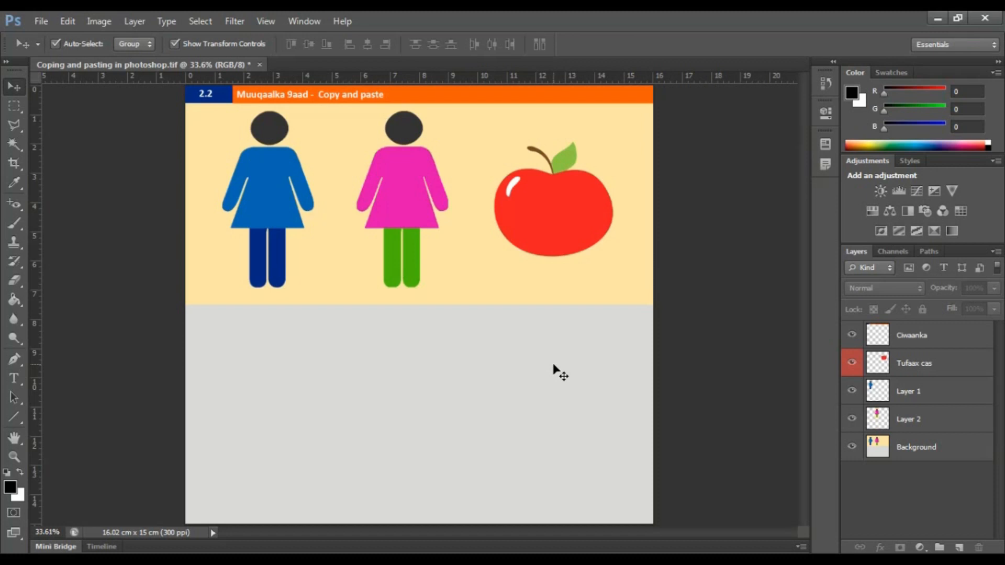
Select the apple on the Tufaax cas layer, try moving it slightly upwards, and undo the move.
key("super+c")
left_click(576, 204)
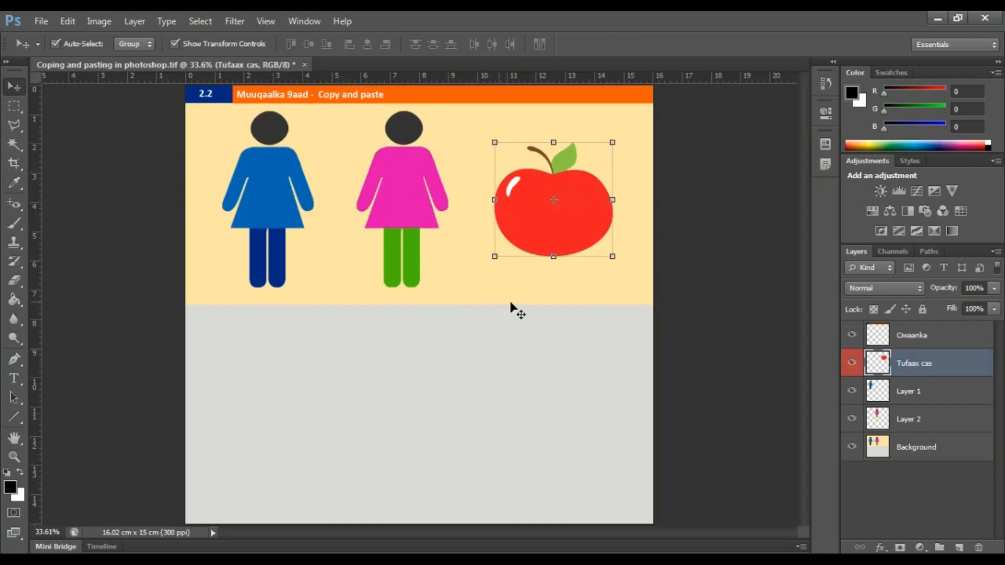
left_click_drag(584, 200, 566, 212)
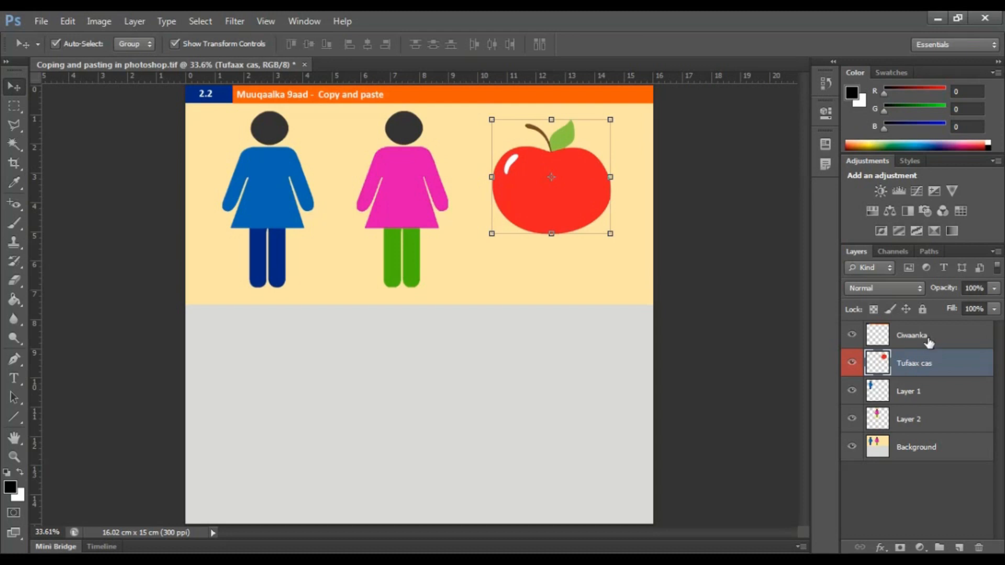
key("ctrl+z")
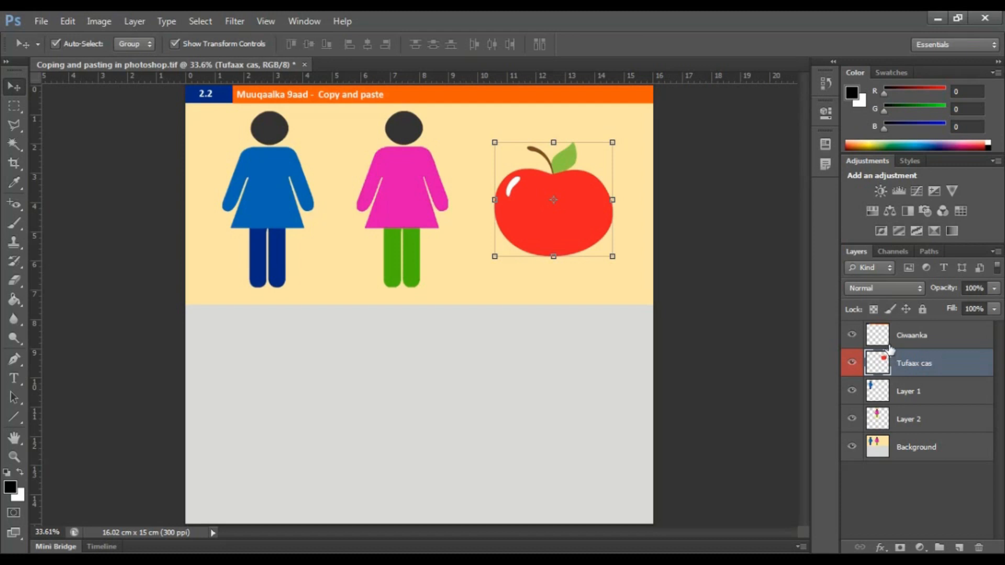
Try duplicating the apple down towards the grey area, and undo the duplicate.
left_click(128, 195)
left_click(510, 208)
left_click_drag(590, 230, 556, 343, "alt")
key("ctrl+z")
Duplicate the Tufaax cas layer, try moving the apple copy down towards the grey area, undo the move, and deselect the layer.
key("ctrl+j")
left_click_drag(590, 226, 556, 356)
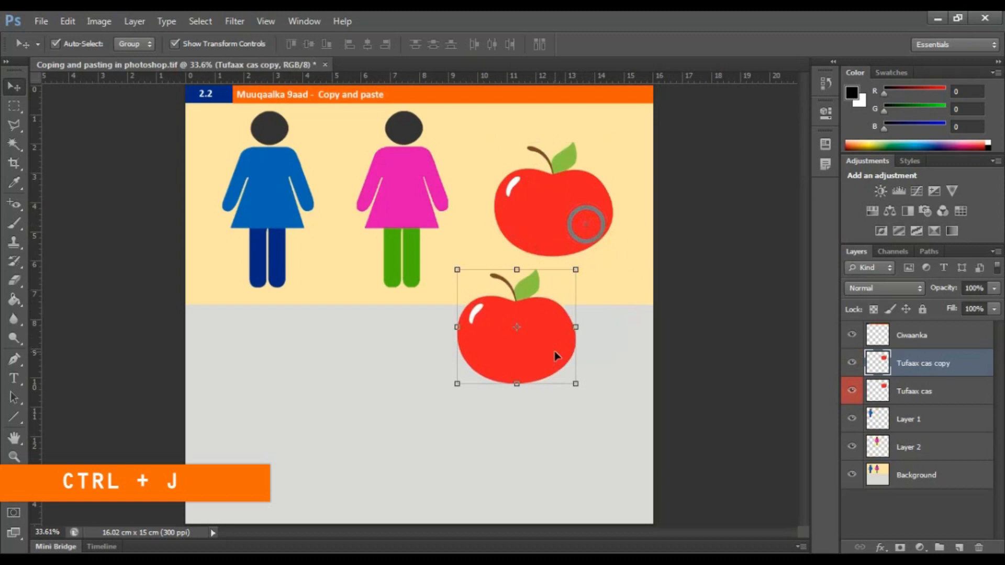
key("ctrl+z")
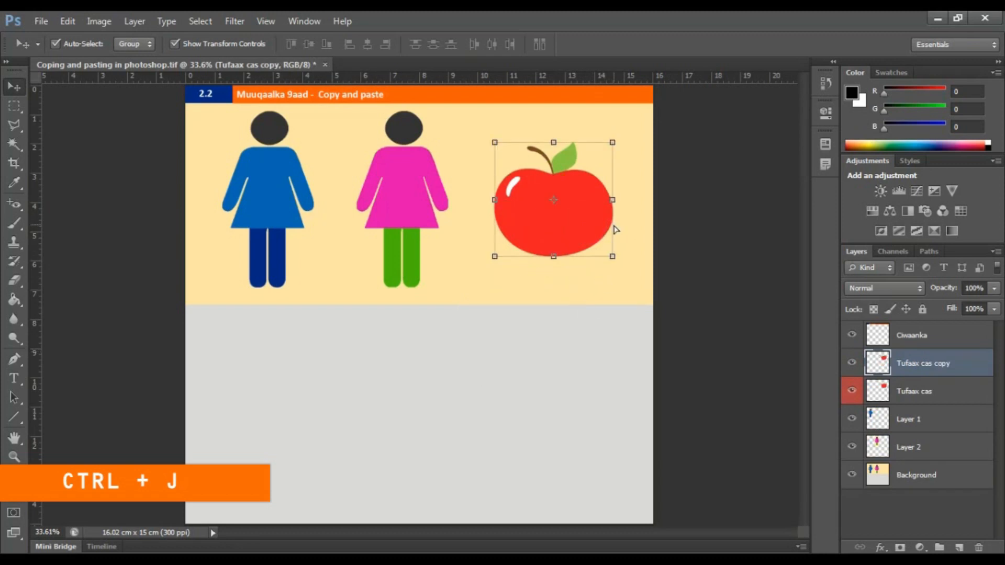
key("ctrl+j")
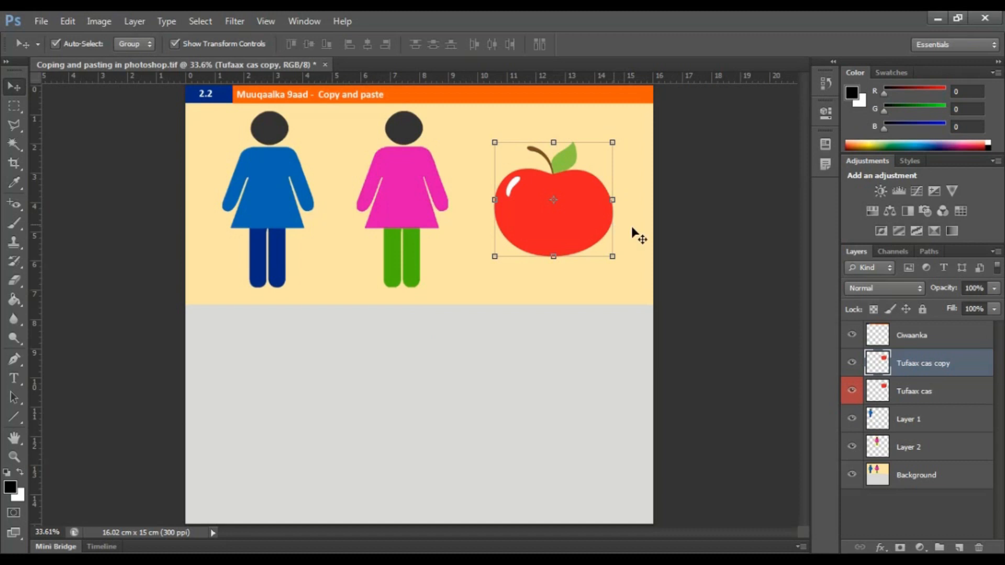
left_click(711, 238)
scroll(579, 237, "up", 1)
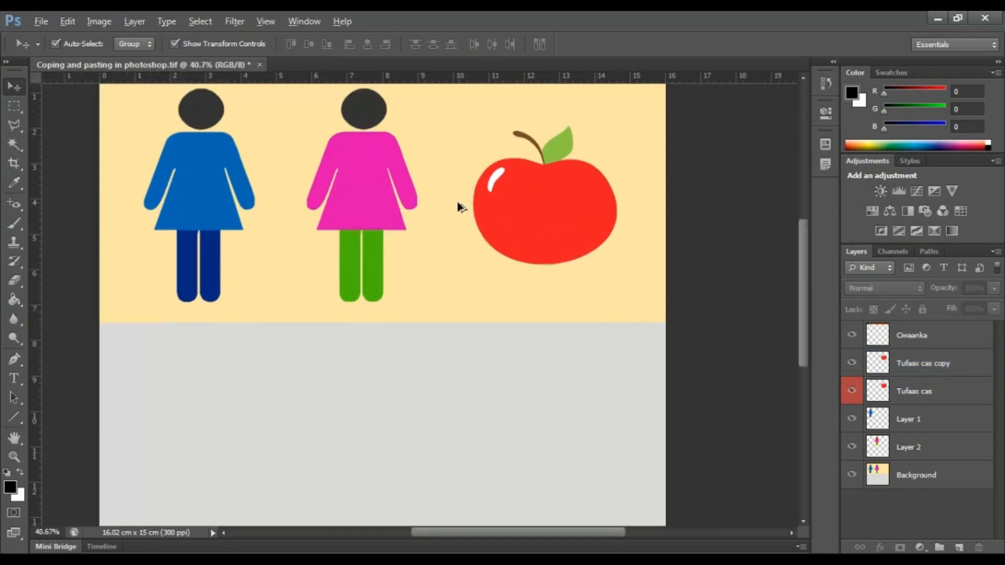
Try duplicating the apple down towards the grey area, and undo back to before both apple copies.
scroll(489, 269, "down", 2)
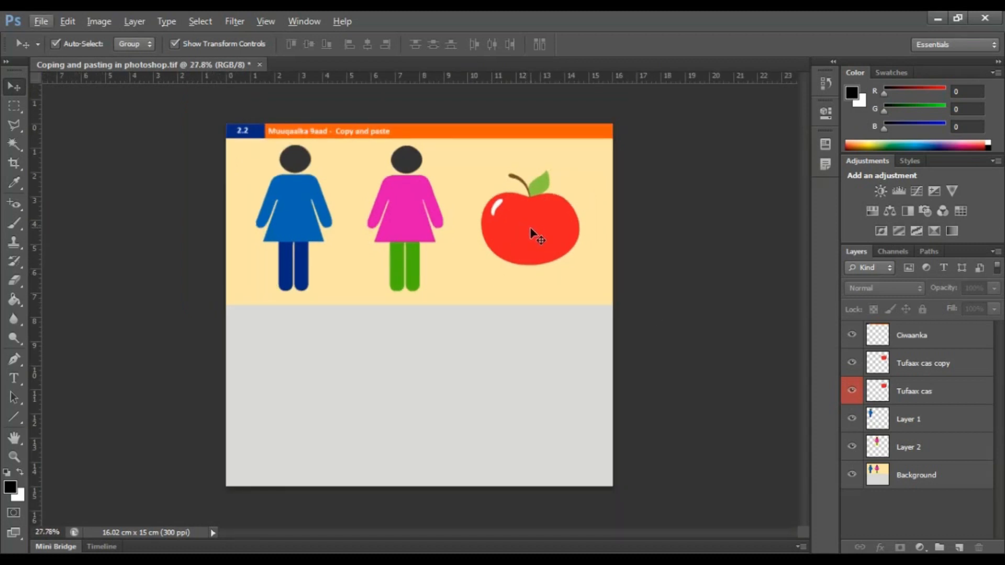
left_click_drag(534, 250, 512, 331)
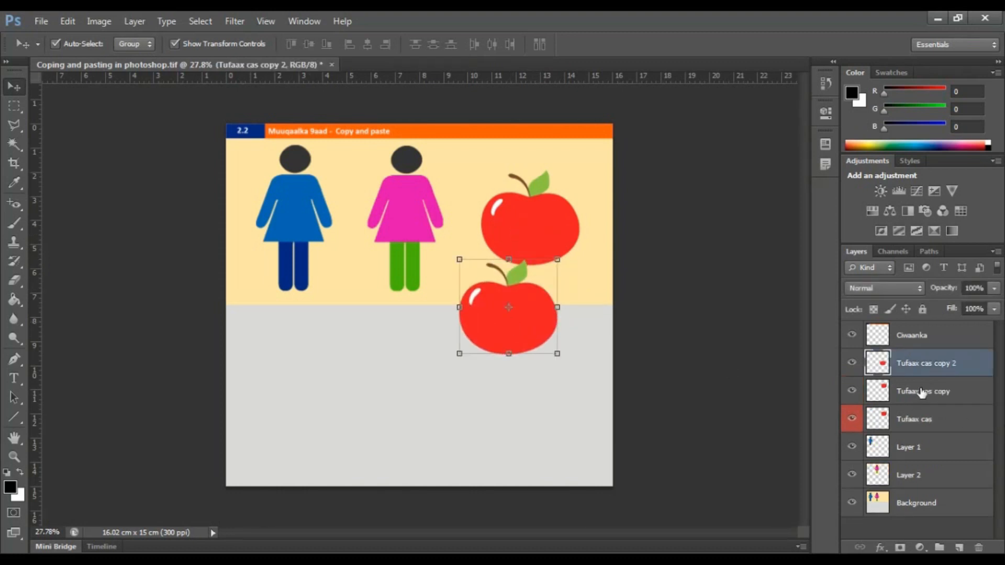
key("ctrl+alt+z")
key("ctrl+alt+z")
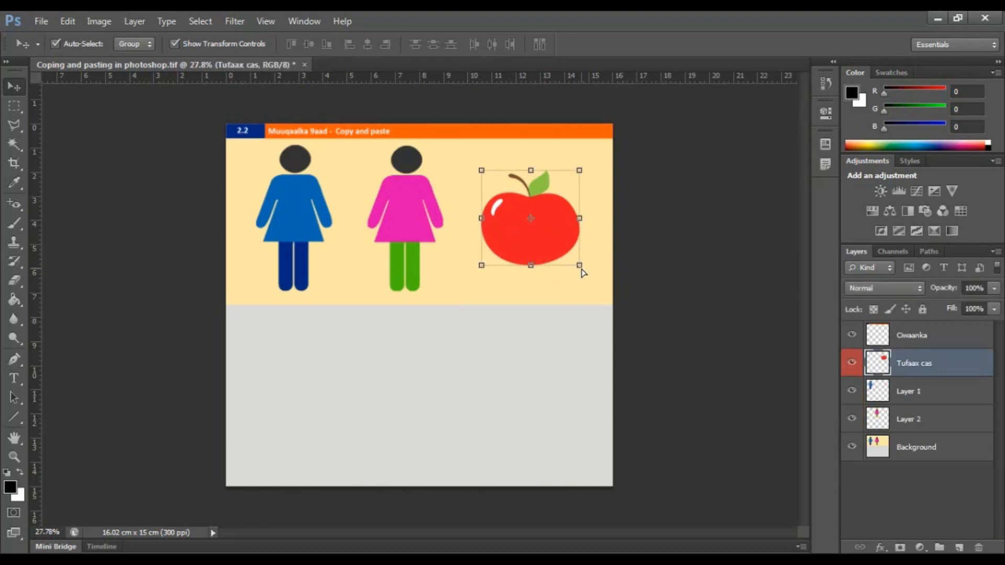
Try duplicating the Tufaax cas layer in place, undo the duplicate, and deselect the layer.
key("ctrl+j")
key("ctrl+z")
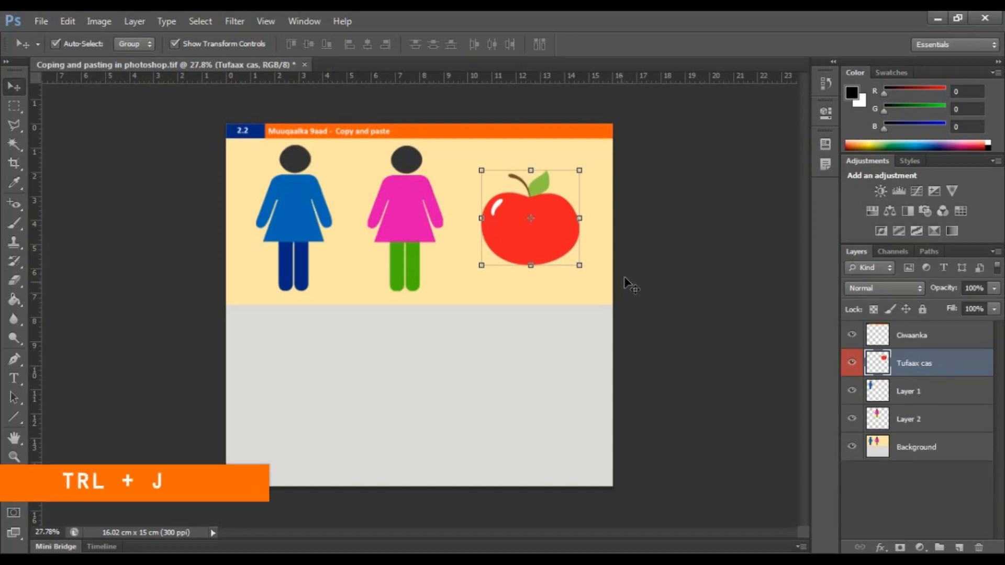
left_click(668, 257)
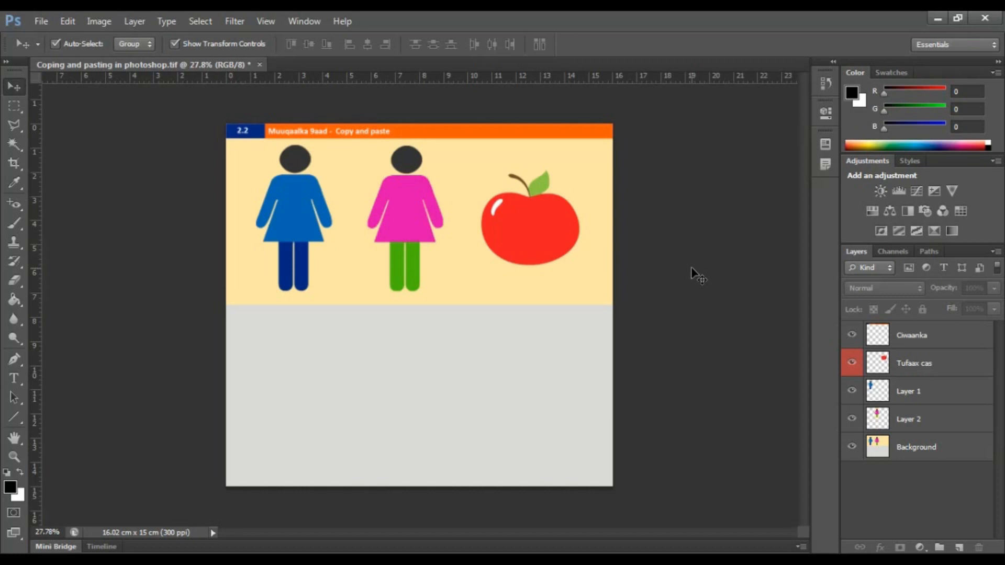
Create a blank 0.71 x 2.07 cm document at 300 ppi, and return to the practice document.
key("ctrl+n")
key("Return")
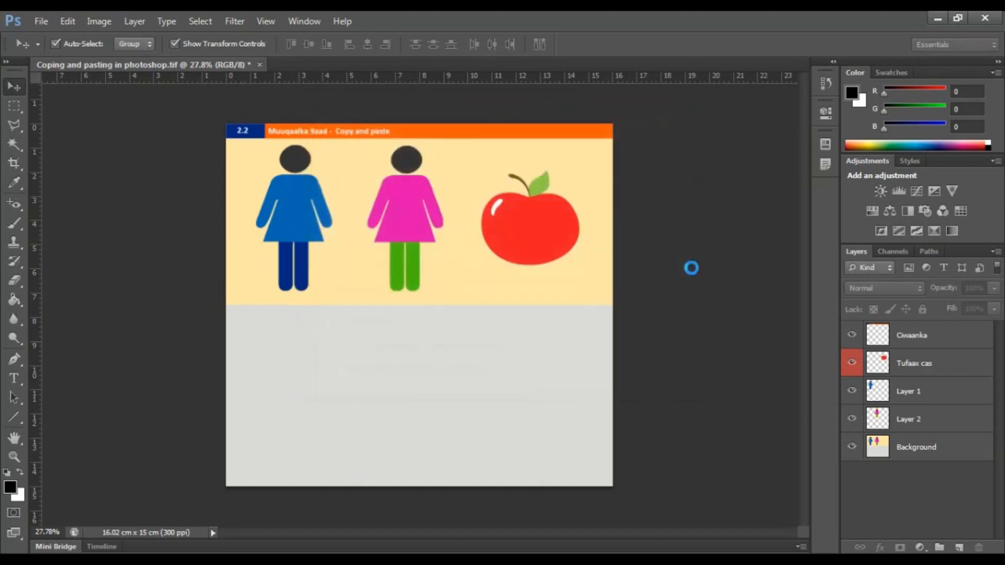
scroll(392, 257, "up", 4, "alt")
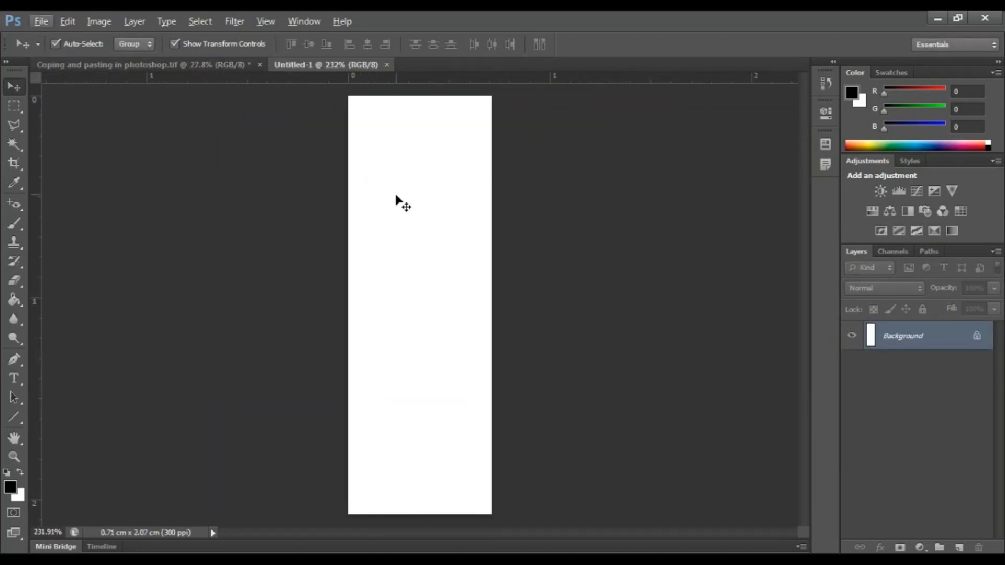
left_click(203, 65)
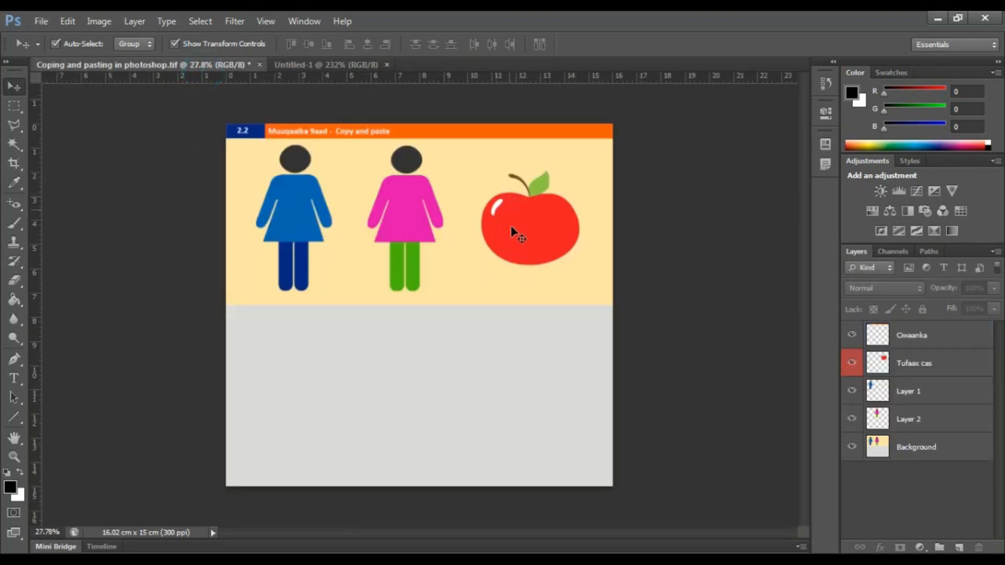
Select the outline of the blue figure on Layer 1, try copying it into the Untitled-1 document, undo the paste, and deselect in the practice document.
left_click(287, 204)
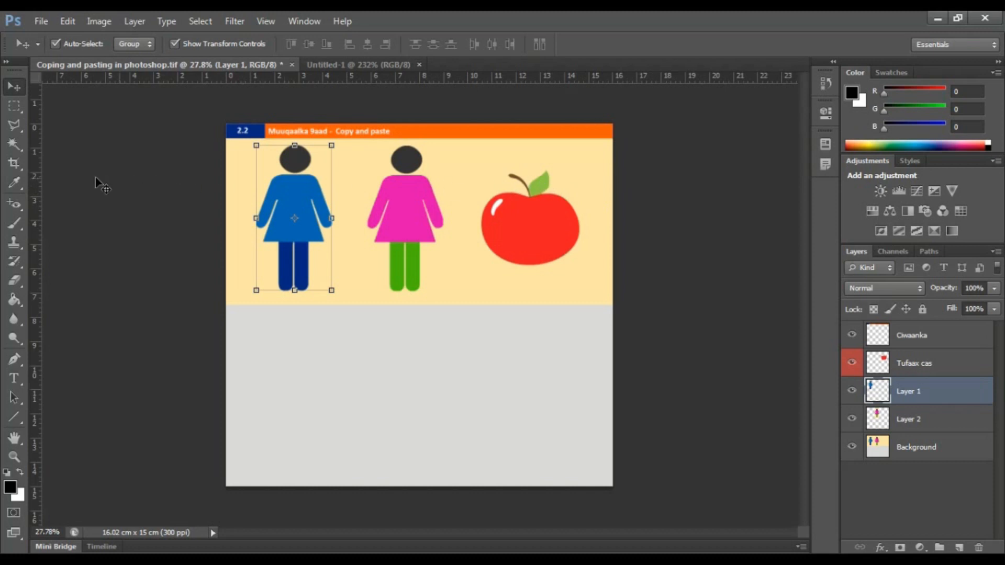
left_click(877, 390, "ctrl")
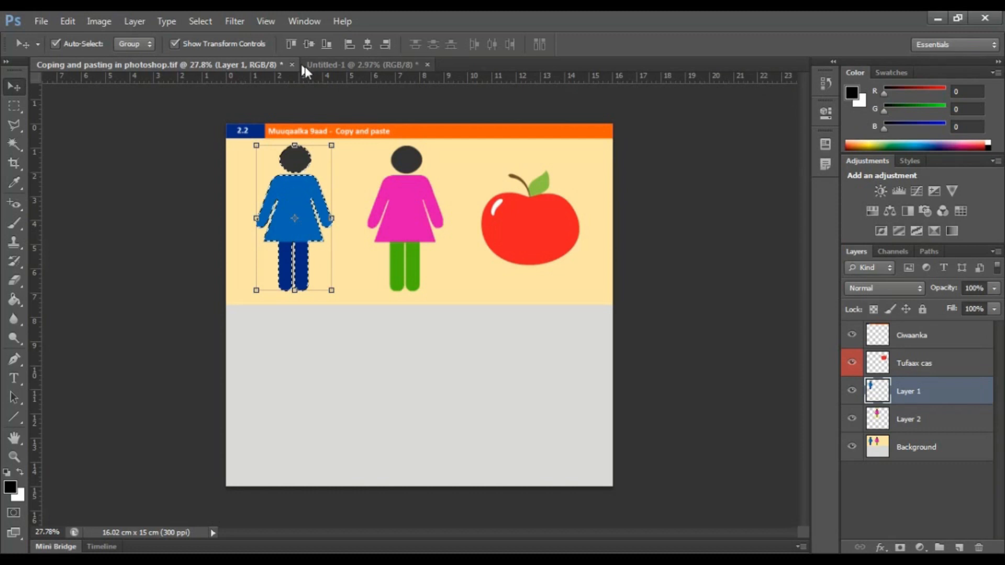
left_click_drag(304, 67, 440, 293)
scroll(409, 304, "up", 7)
left_click(554, 301)
scroll(412, 305, "up", 6)
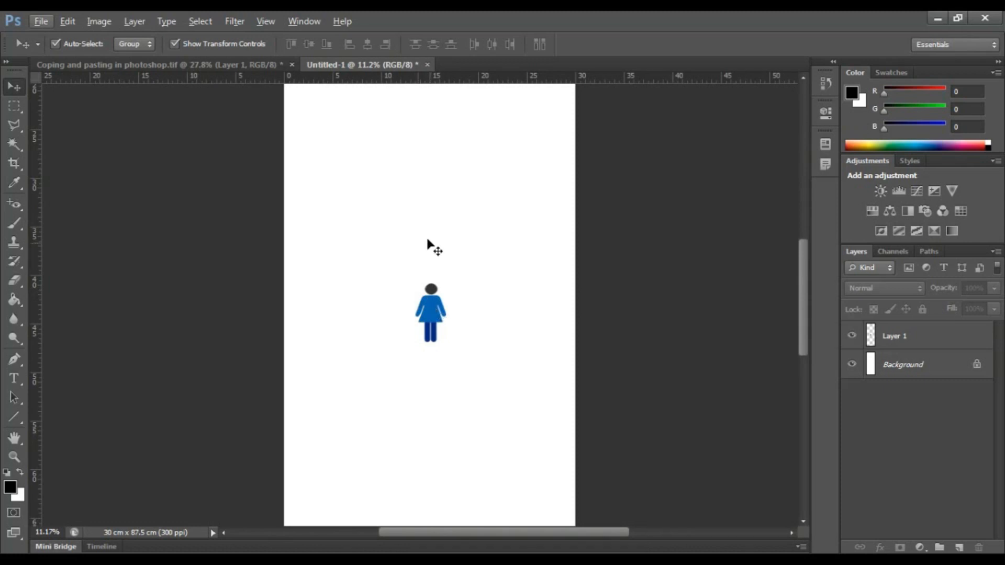
key("ctrl+z")
left_click(165, 64)
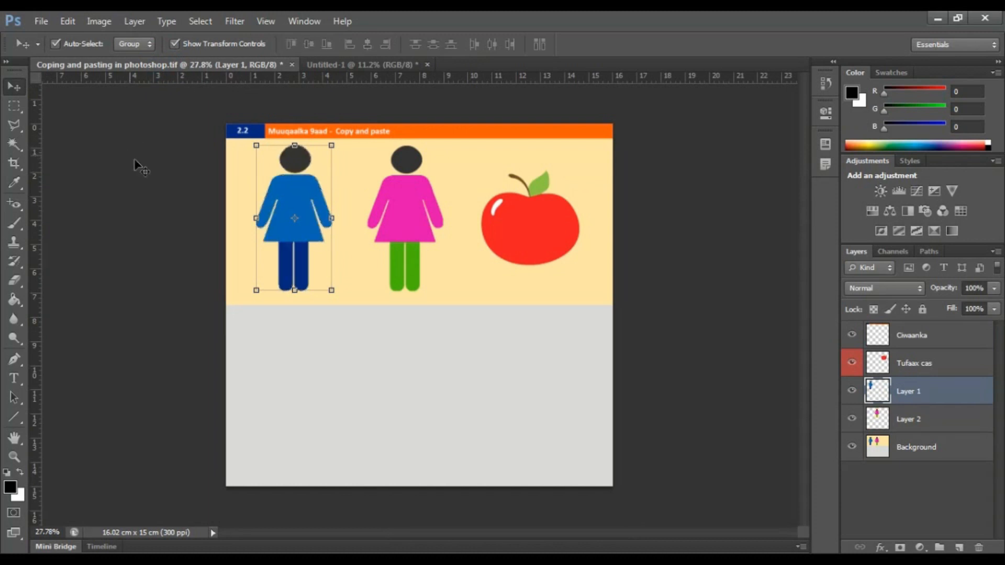
left_click(152, 194)
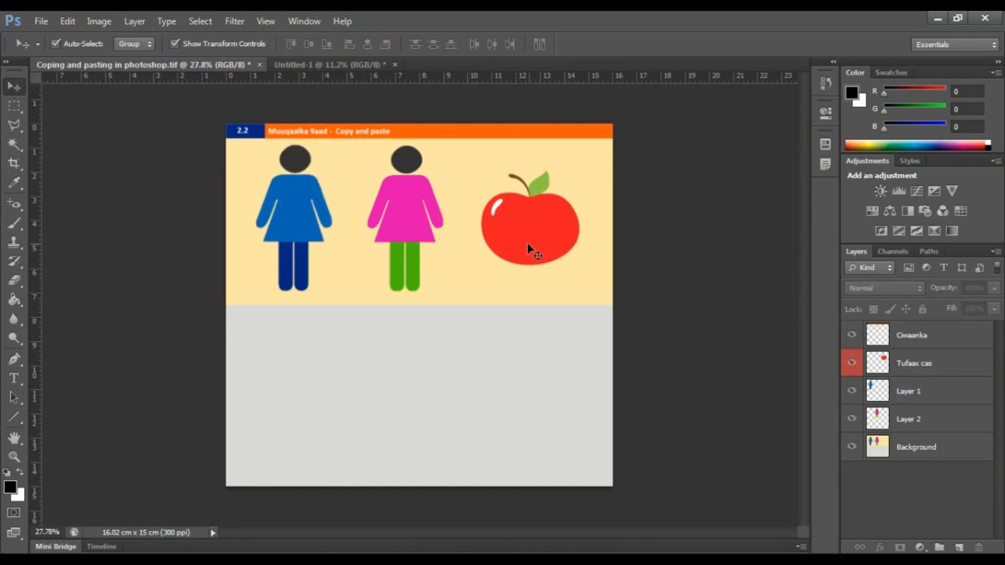
Move the apple slightly up and to the right on the cream area, and deselect its layer.
left_click_drag(523, 248, 555, 190)
left_click(661, 179)
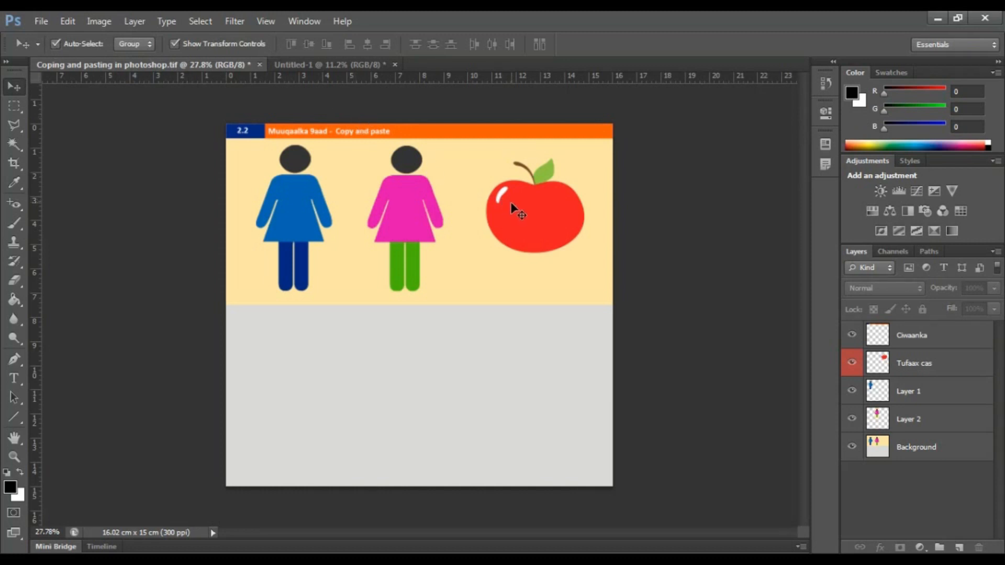
Try copying the apple into the Untitled-1 document and enlarging it there, undo both changes, and return to the practice document.
left_click(320, 65)
left_click(202, 63)
left_click(537, 216)
left_click_drag(537, 215, 493, 315)
key("Return")
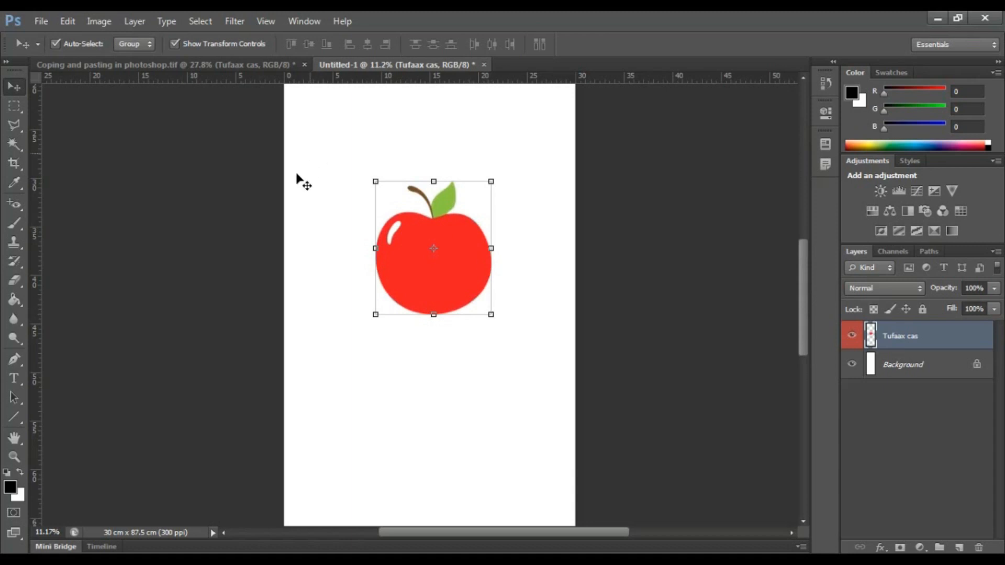
key("ctrl+alt+z")
key("ctrl+alt+z")
key("ctrl+alt+z")
key("ctrl+alt+z")
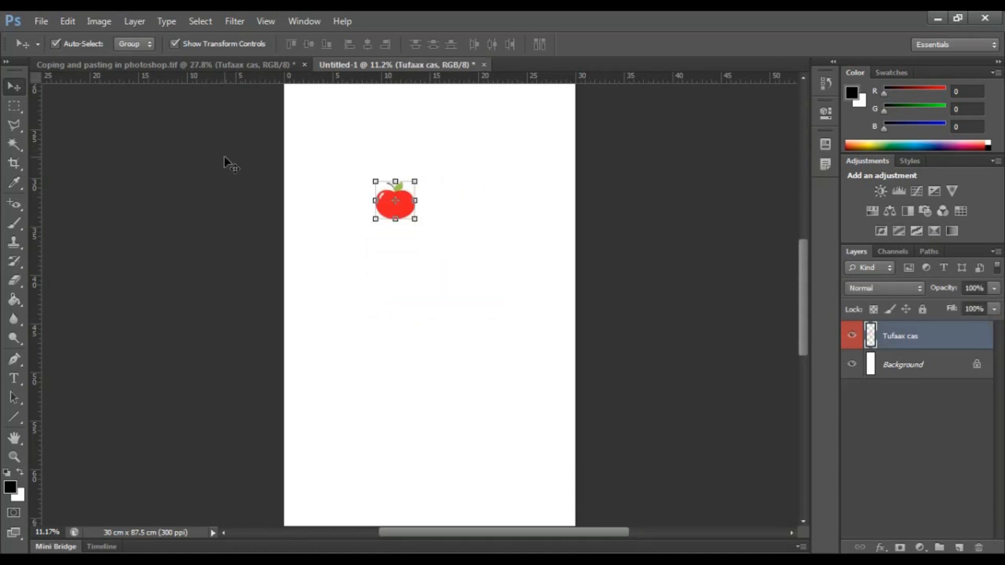
left_click(206, 63)
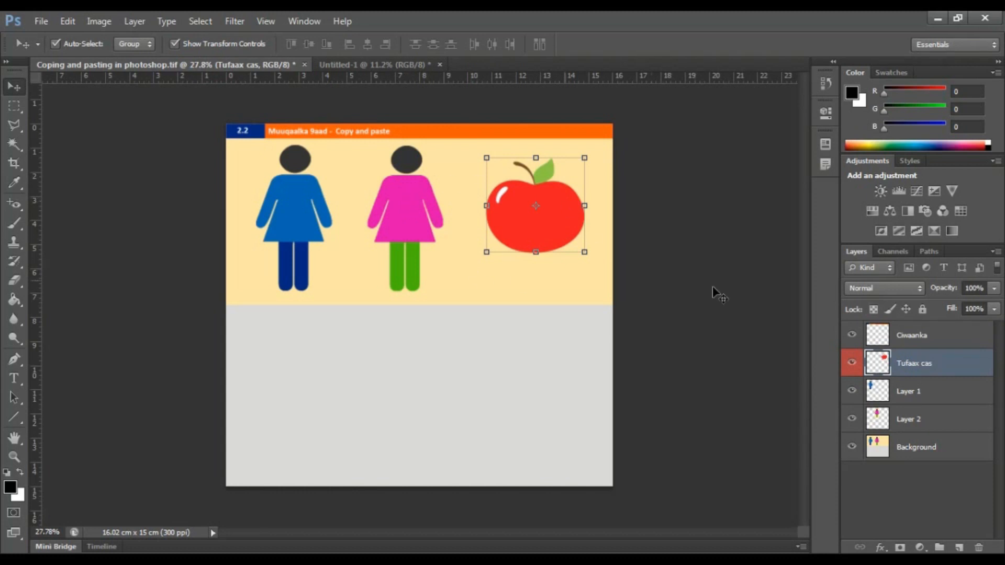
Try moving the apple down to the edge of the grey area, and undo the move.
left_click(764, 293)
left_click_drag(549, 227, 545, 293)
key("ctrl+z")
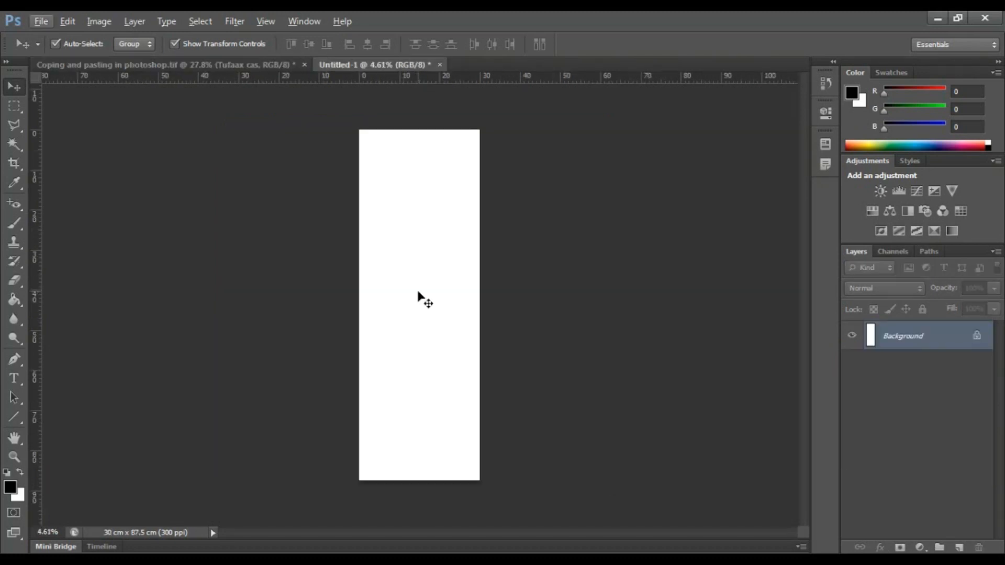
Close the Untitled-1 document without saving it, and deselect the apple layer in the practice document.
key("ctrl+w")
left_click(508, 234)
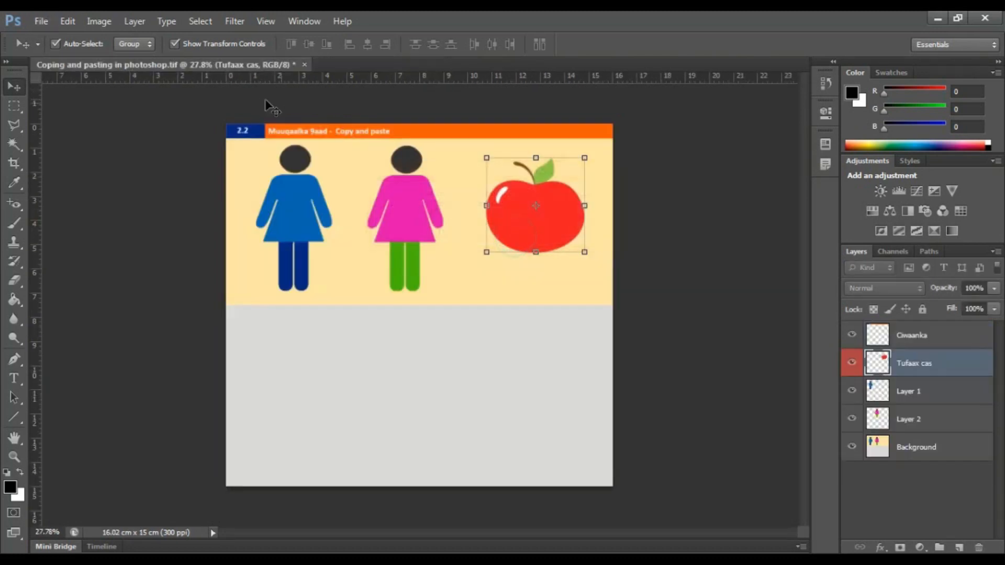
left_click(735, 325)
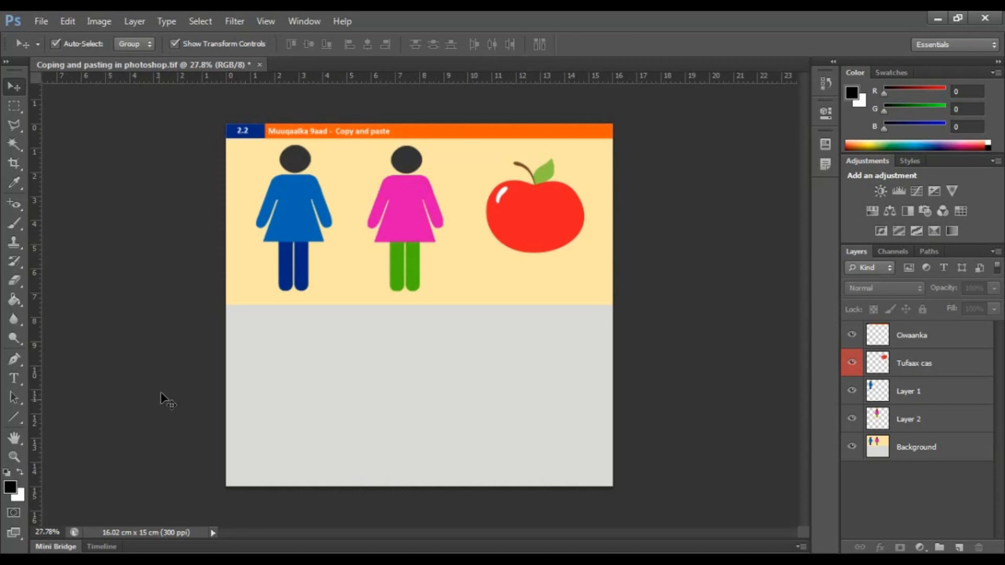
Move the pink figure on Layer 2 down to the left end of the grey area, and deselect the layer.
key("alt")
left_click_drag(407, 203, 233, 384)
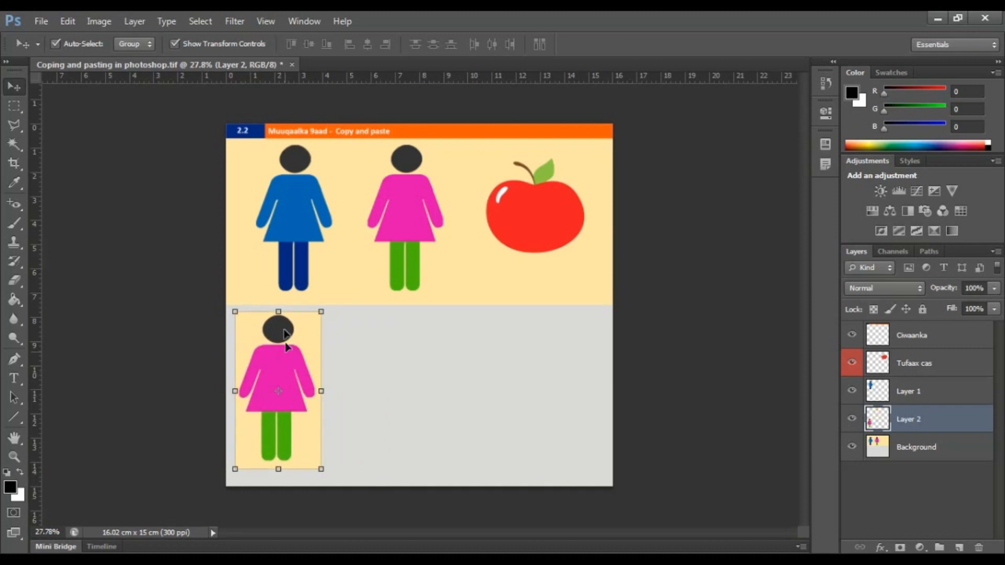
left_click(676, 299)
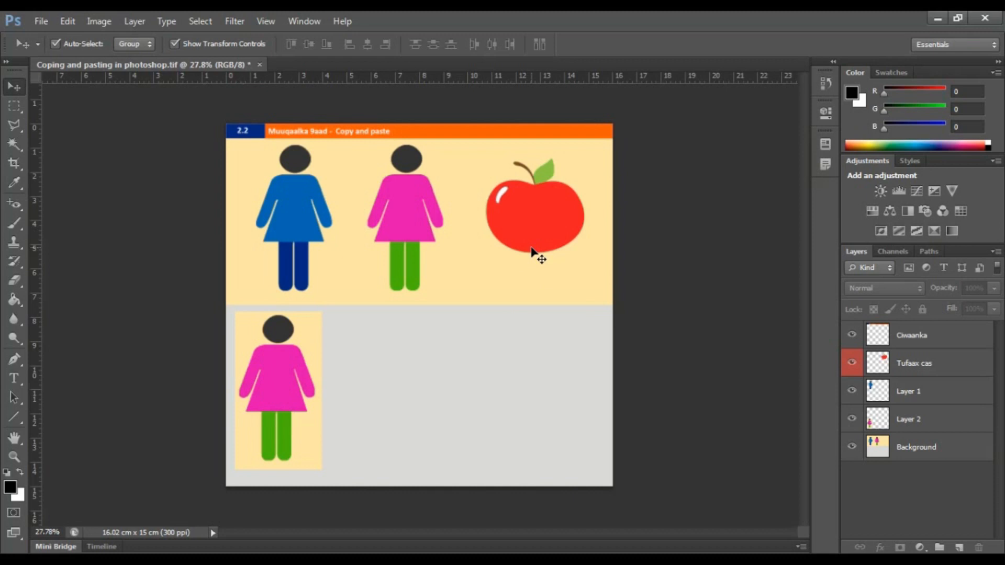